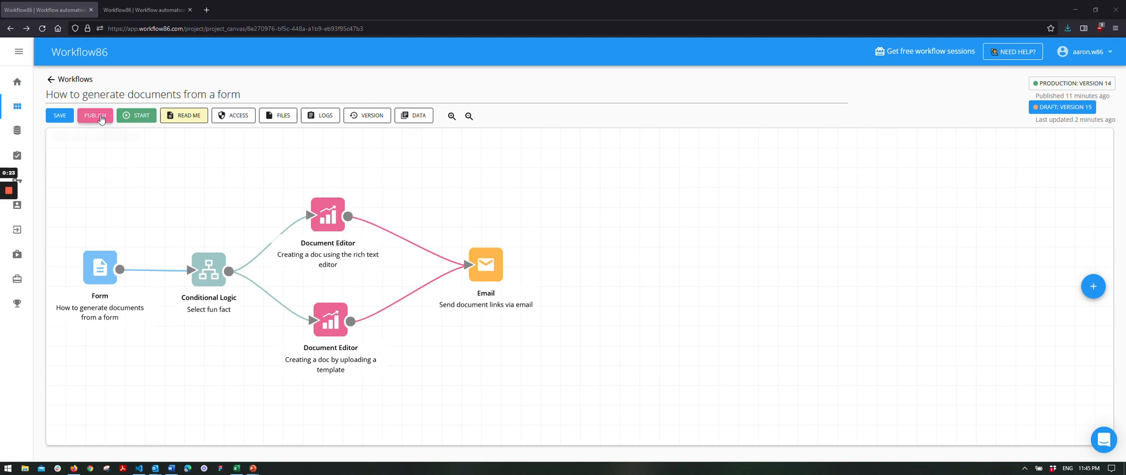
# Launch the workflow's live form in a new tab, preview its second page, then return to the canvas.
pyautogui.click(141, 122)
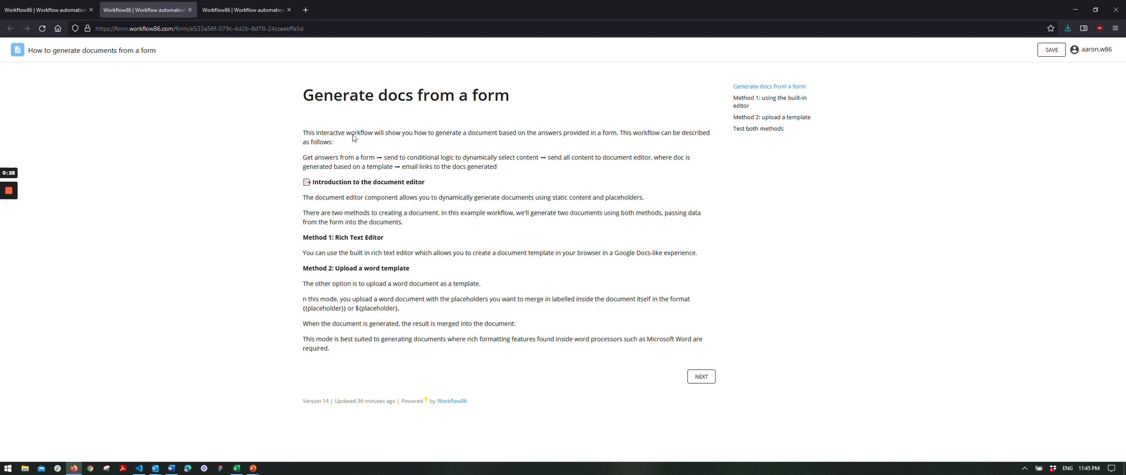
pyautogui.click(705, 380)
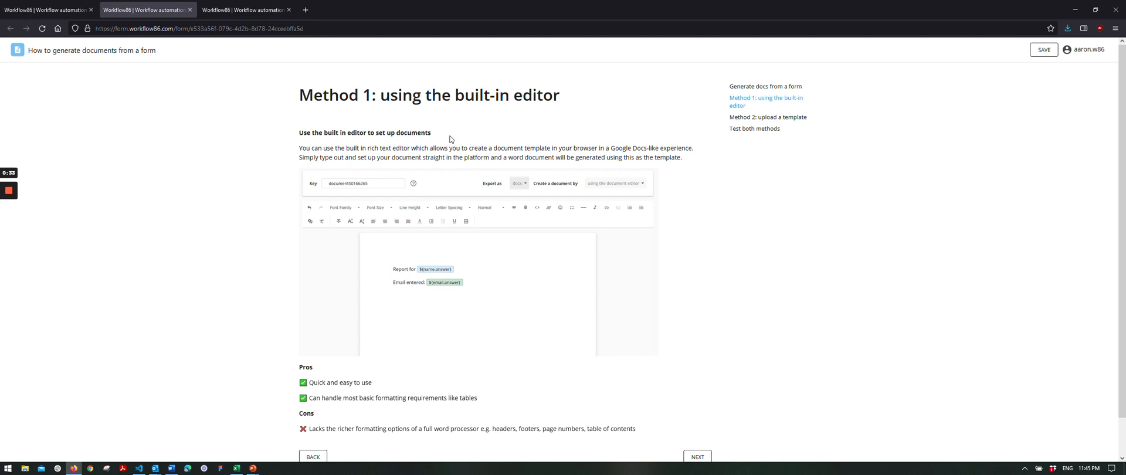
pyautogui.scroll(-2, 498, 139)
pyautogui.scroll(1, 499, 258)
pyautogui.click(57, 7)
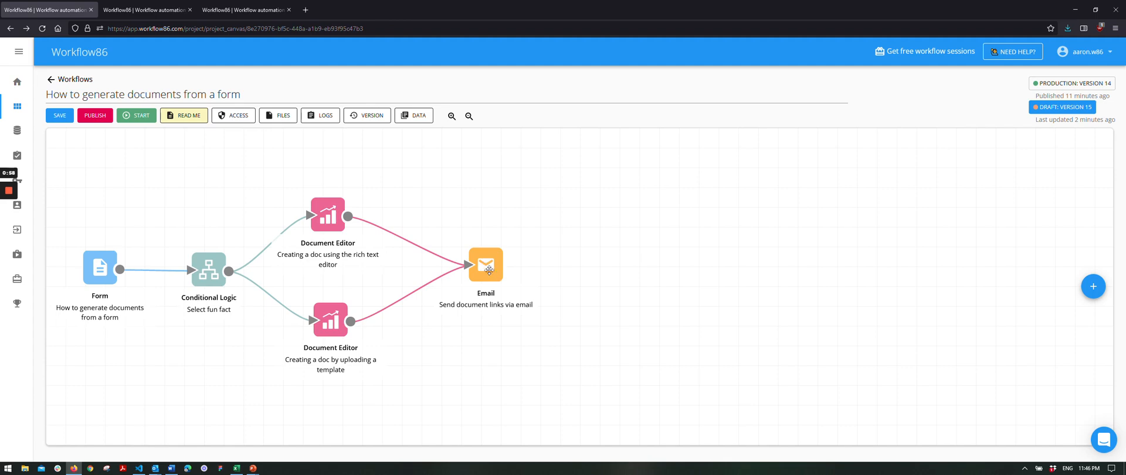
# Open the top Document Editor step, leaving its 'Create a document by' method unchanged.
pyautogui.click(333, 223)
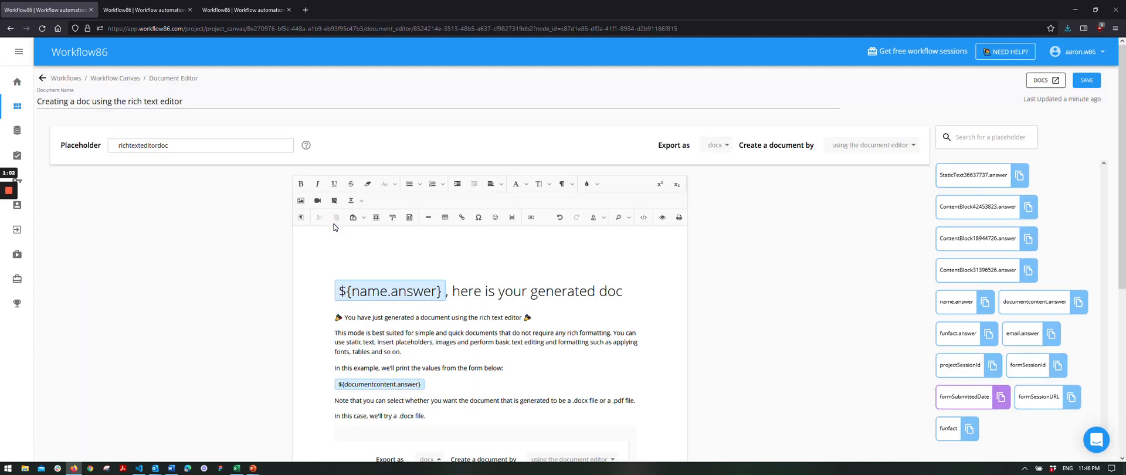
pyautogui.click(857, 154)
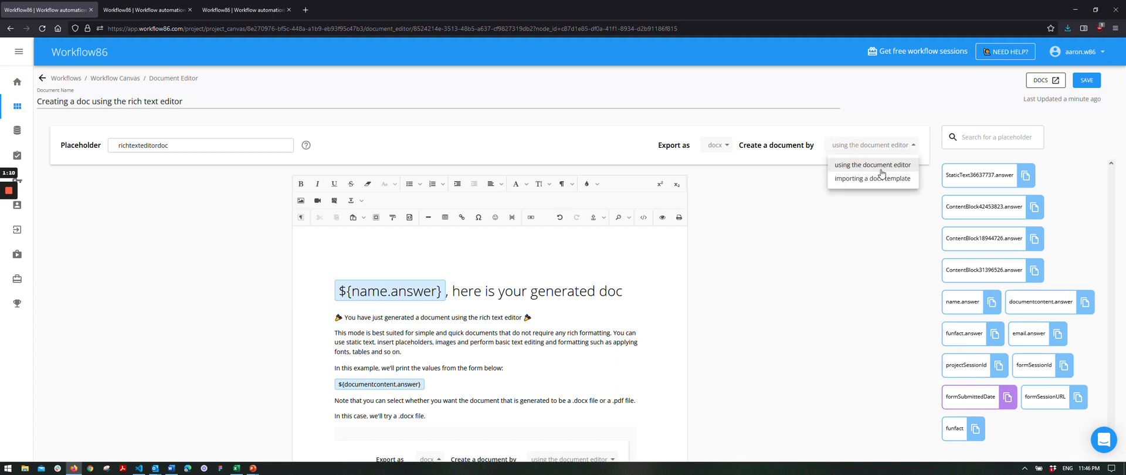
pyautogui.click(781, 284)
# Place the caret at the end of the '${name.answer}, here is your generated doc' paragraph.
pyautogui.scroll(-2, 781, 284)
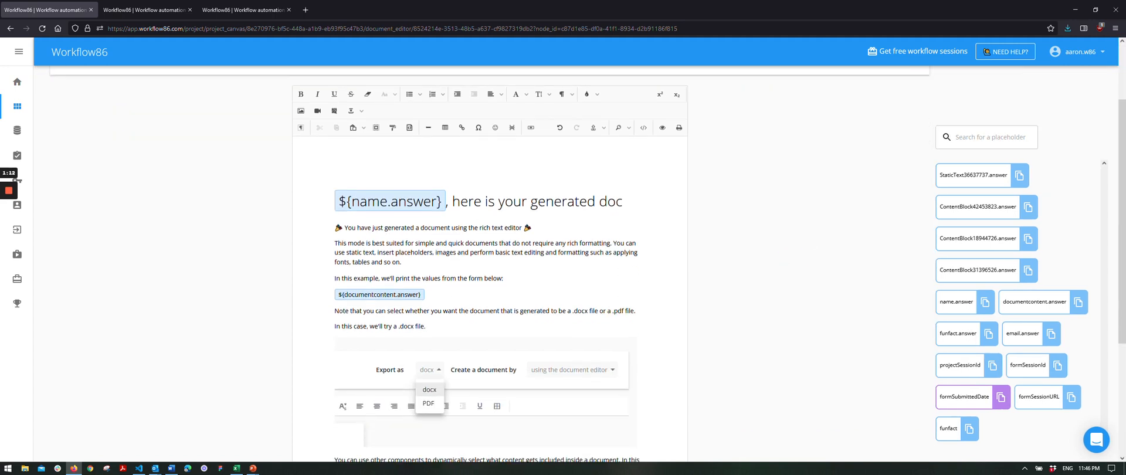
pyautogui.click(427, 252)
pyautogui.click(429, 266)
pyautogui.scroll(-3, 489, 293)
pyautogui.scroll(2, 489, 293)
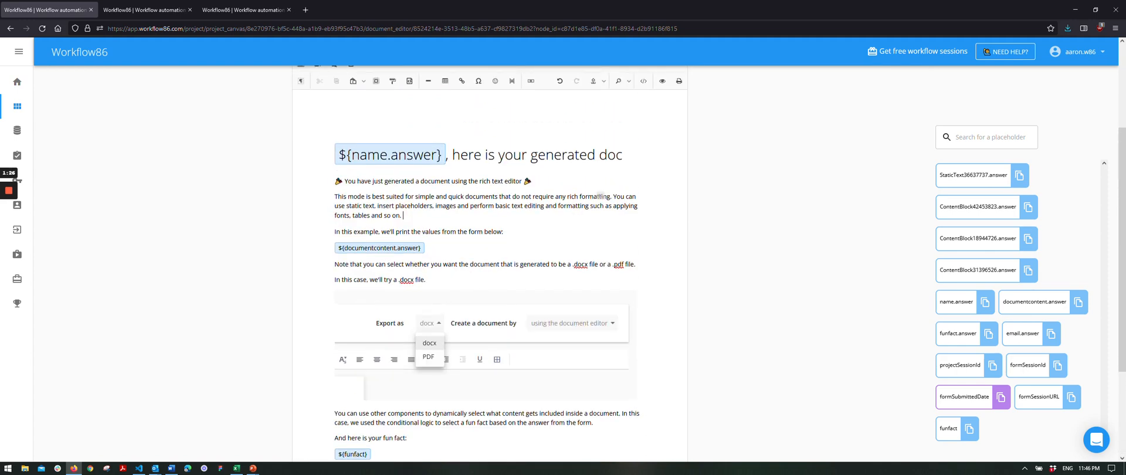
pyautogui.scroll(1, 490, 293)
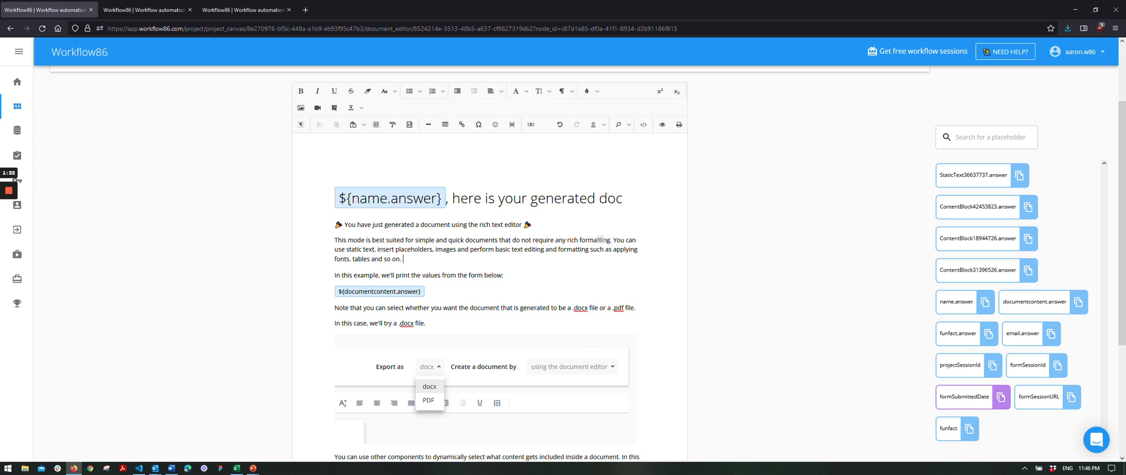
pyautogui.moveTo(405, 260); pyautogui.dragTo(325, 240)
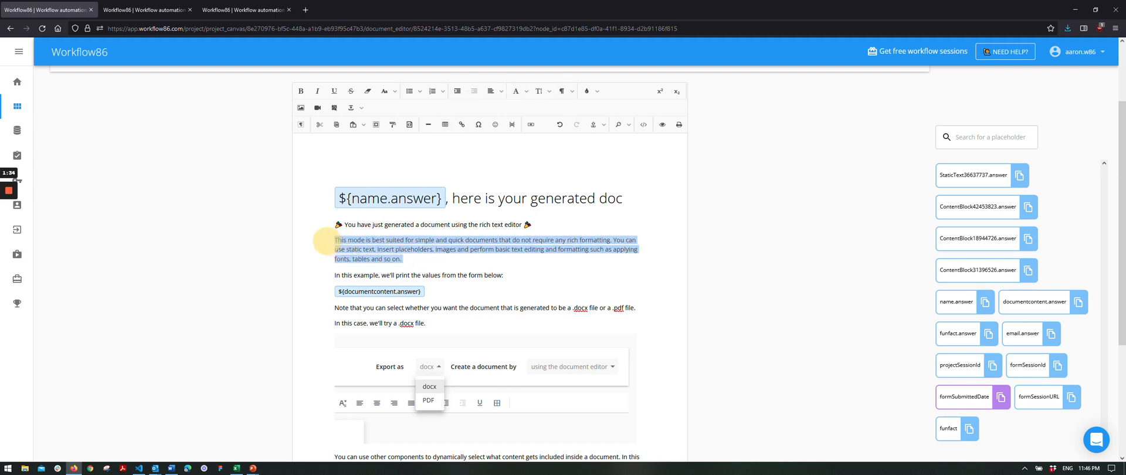
pyautogui.click(302, 95)
pyautogui.click(303, 95)
pyautogui.click(320, 94)
pyautogui.click(320, 95)
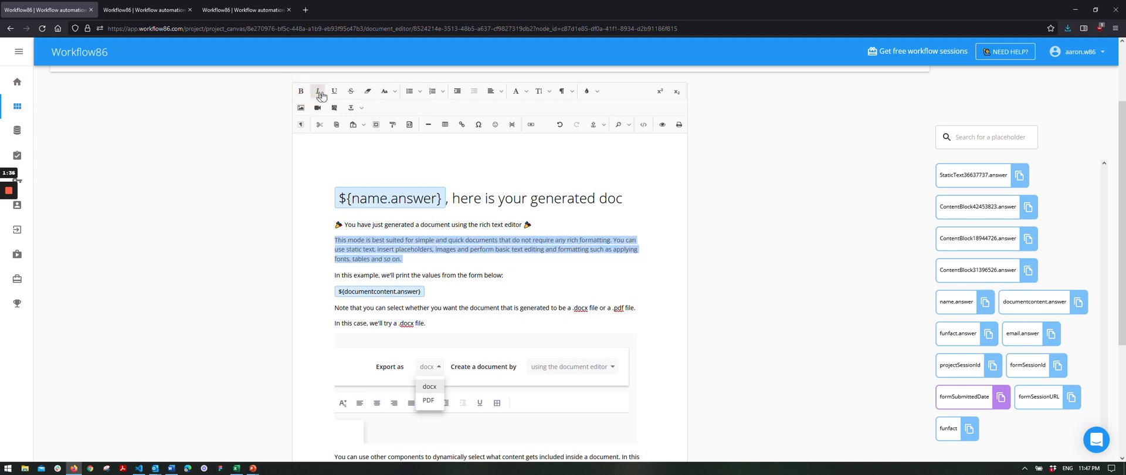
pyautogui.click(335, 94)
pyautogui.click(335, 95)
pyautogui.click(417, 264)
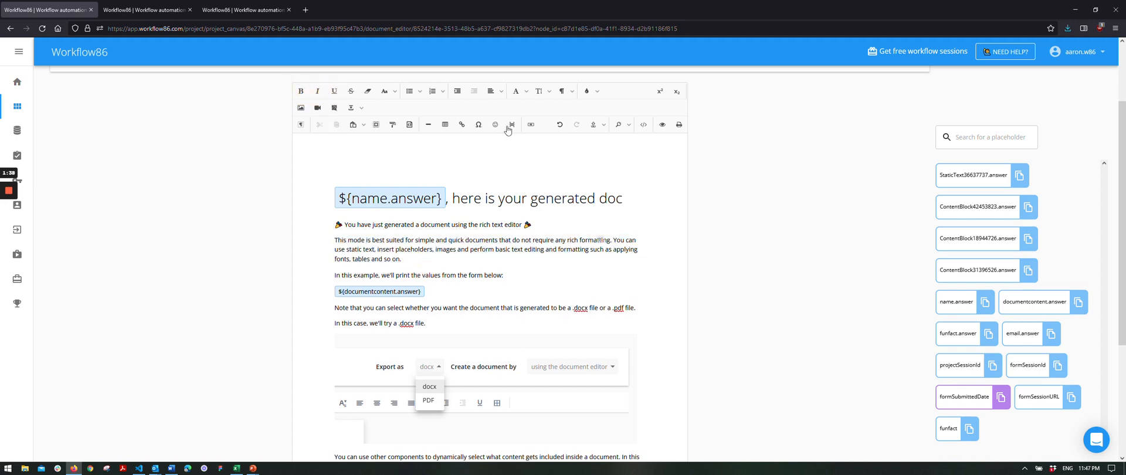
pyautogui.click(571, 92)
pyautogui.scroll(-2, 602, 157)
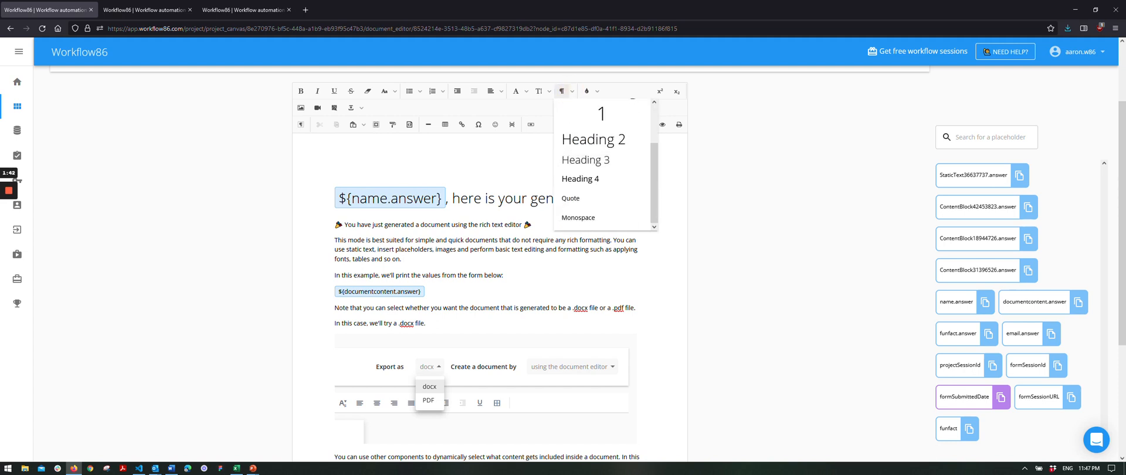
pyautogui.click(427, 265)
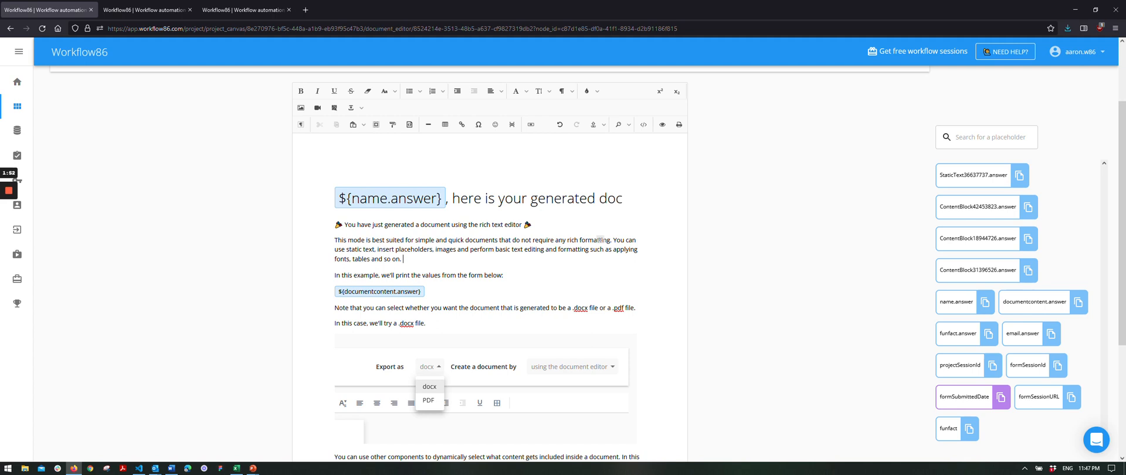
pyautogui.scroll(-1, 489, 264)
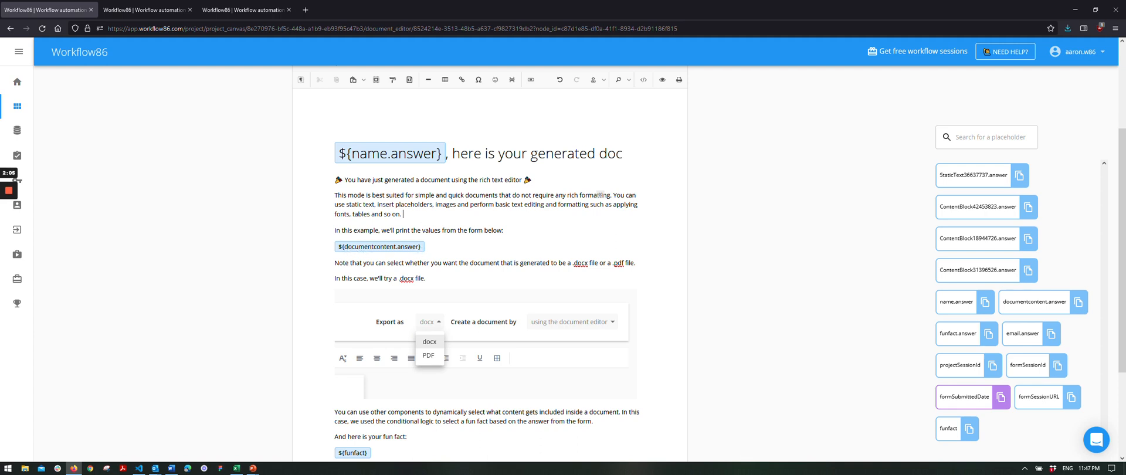
# Type '${name' to preview placeholder suggestions, delete it, and go back to the canvas.
pyautogui.scroll(1, 416, 253)
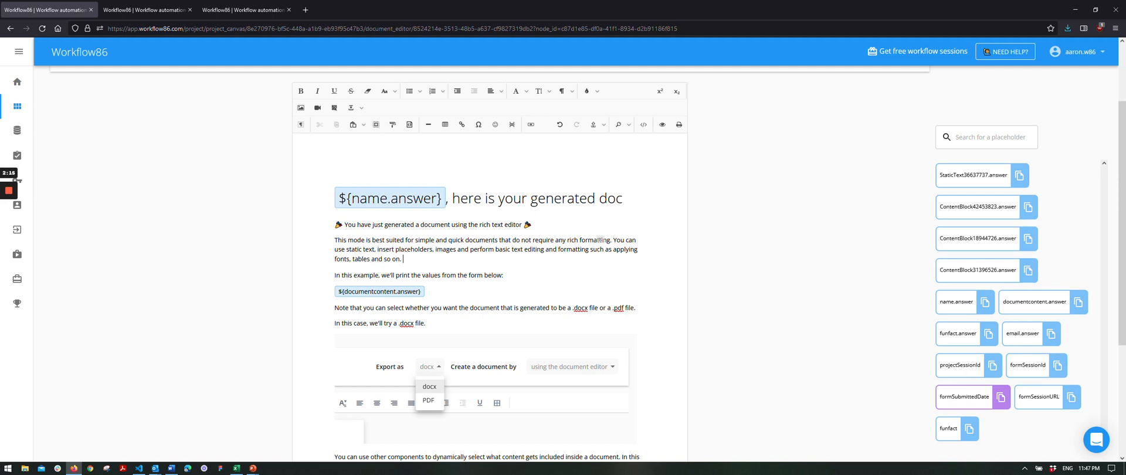
pyautogui.scroll(-3, 504, 252)
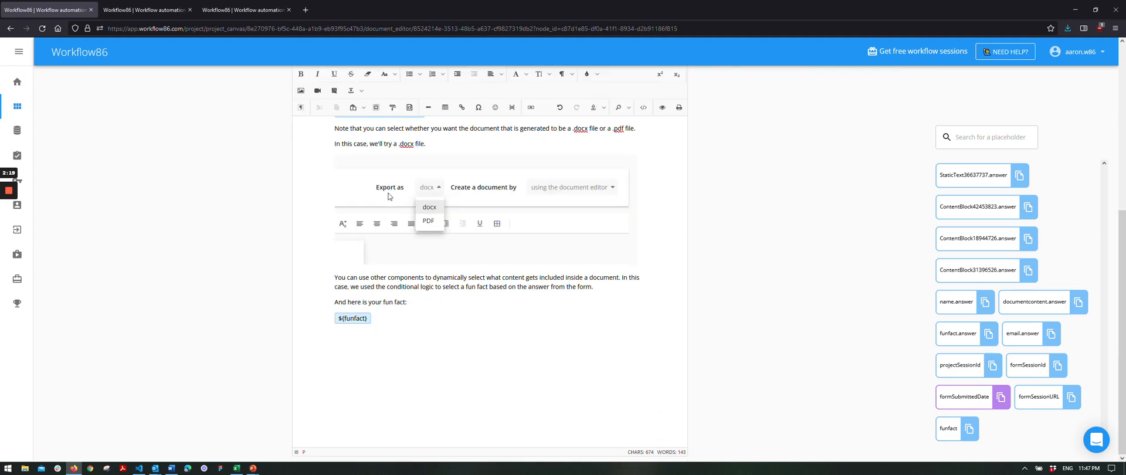
pyautogui.scroll(3, 390, 196)
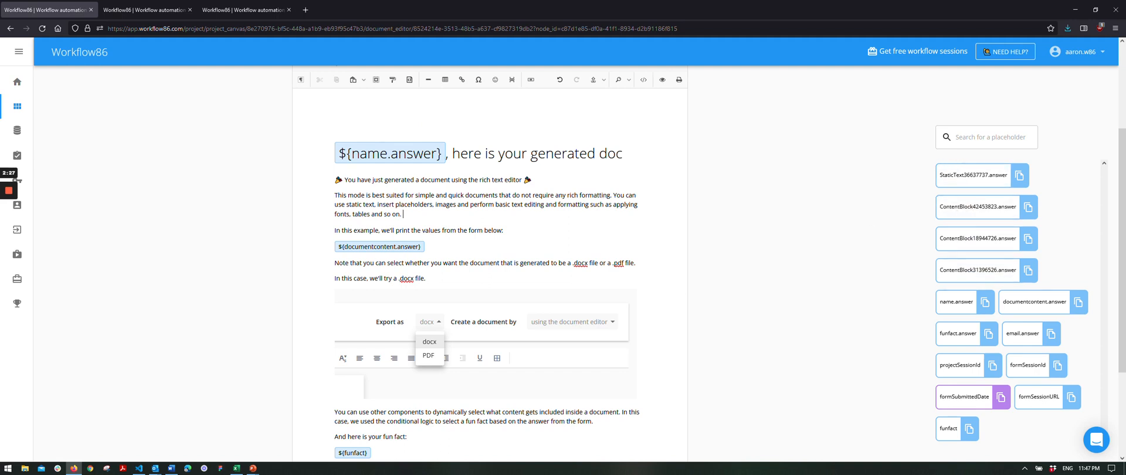
pyautogui.write('$')
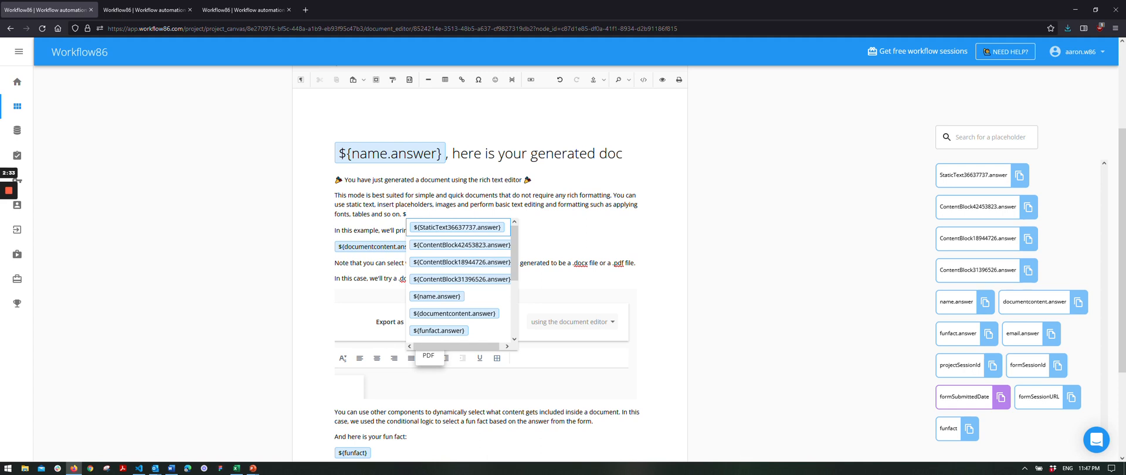
pyautogui.write('{name')
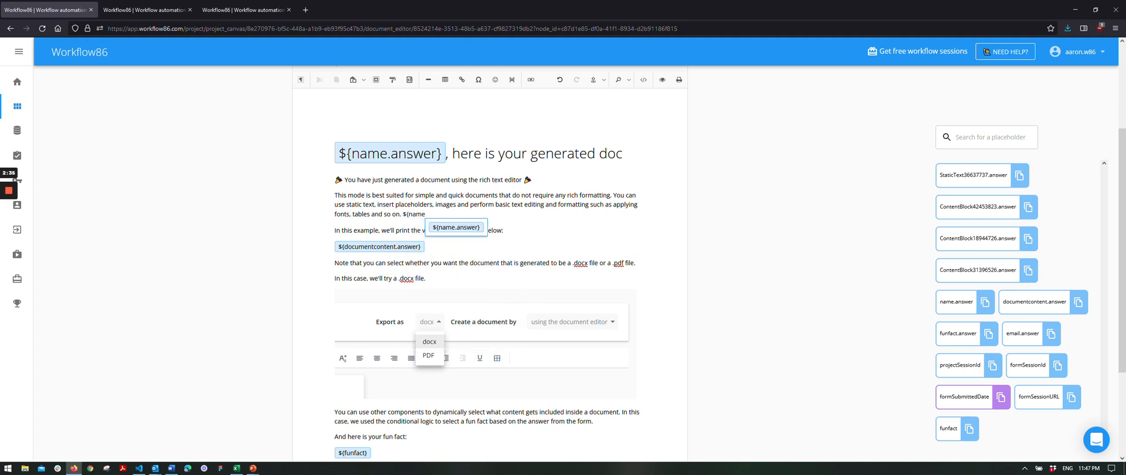
pyautogui.click(426, 214)
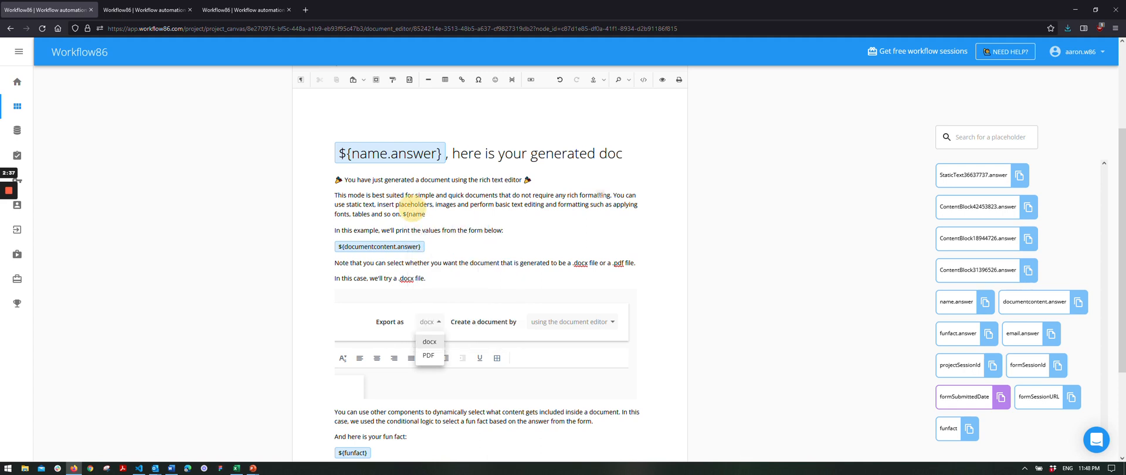
pyautogui.press('BackSpace')
pyautogui.press('BackSpace')
pyautogui.press('BackSpace')
pyautogui.press('BackSpace')
pyautogui.press('BackSpace')
pyautogui.press('BackSpace')
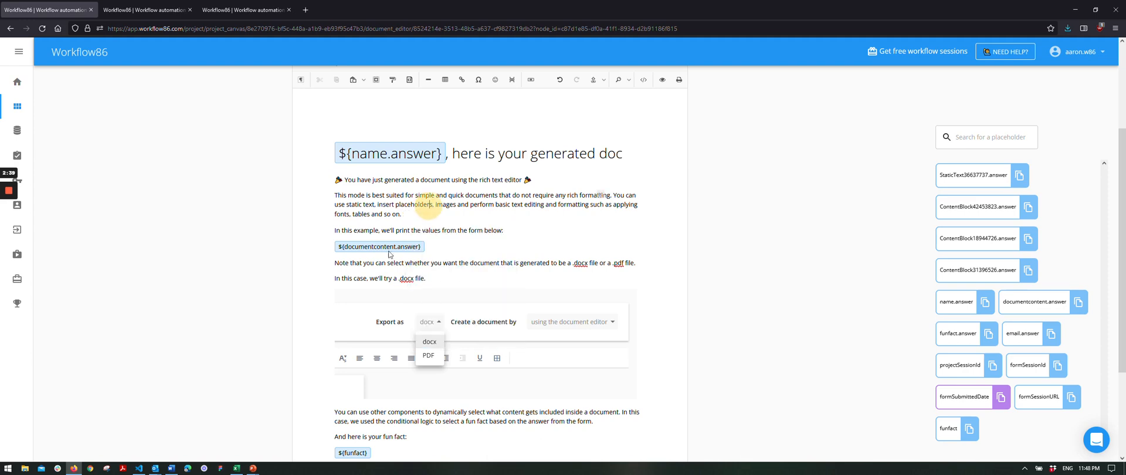
pyautogui.scroll(3, 22, 91)
pyautogui.click(42, 78)
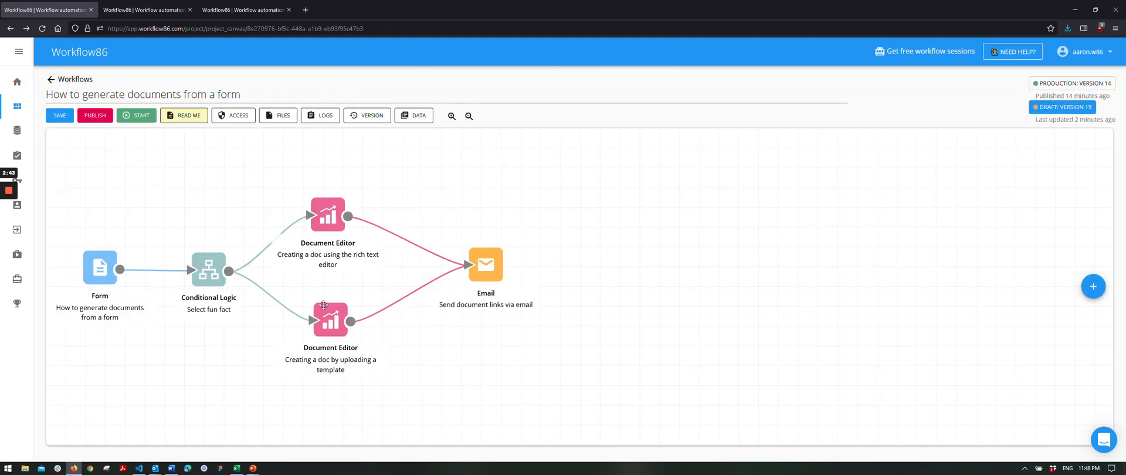
# Open the lower Document Editor step that uses the 'Your generated doc.docx' template.
pyautogui.click(328, 312)
pyautogui.click(327, 311)
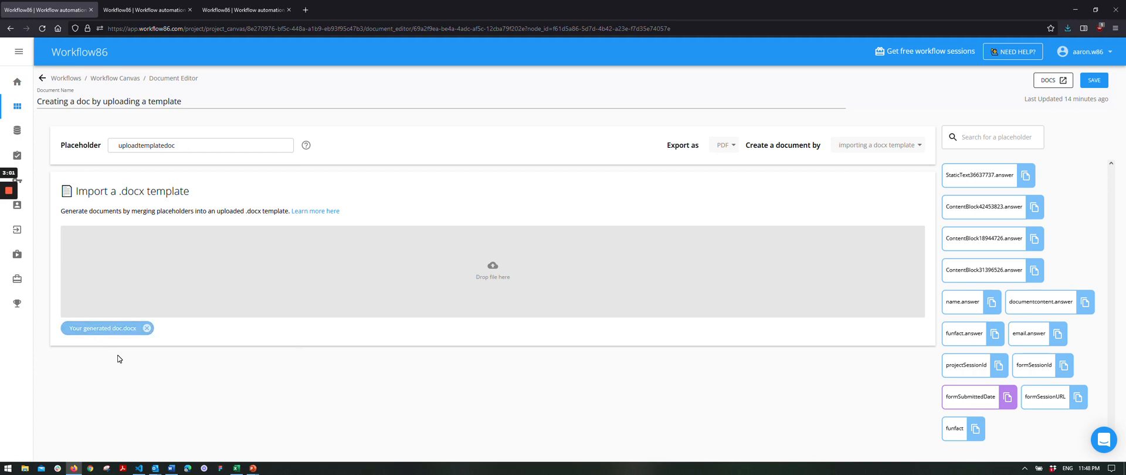
# Keep the creation method unchanged and open the 'Your generated doc.docx' template in Word.
pyautogui.click(873, 146)
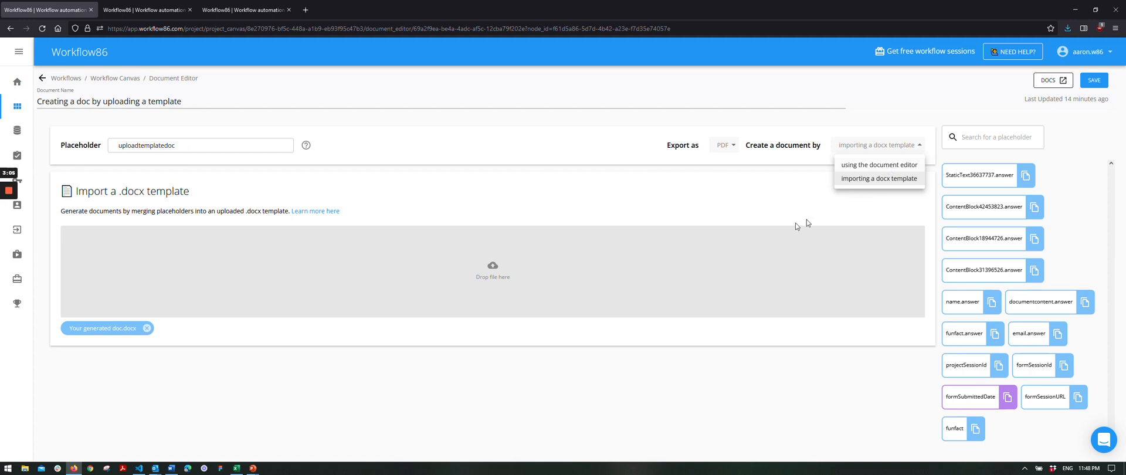
pyautogui.click(631, 193)
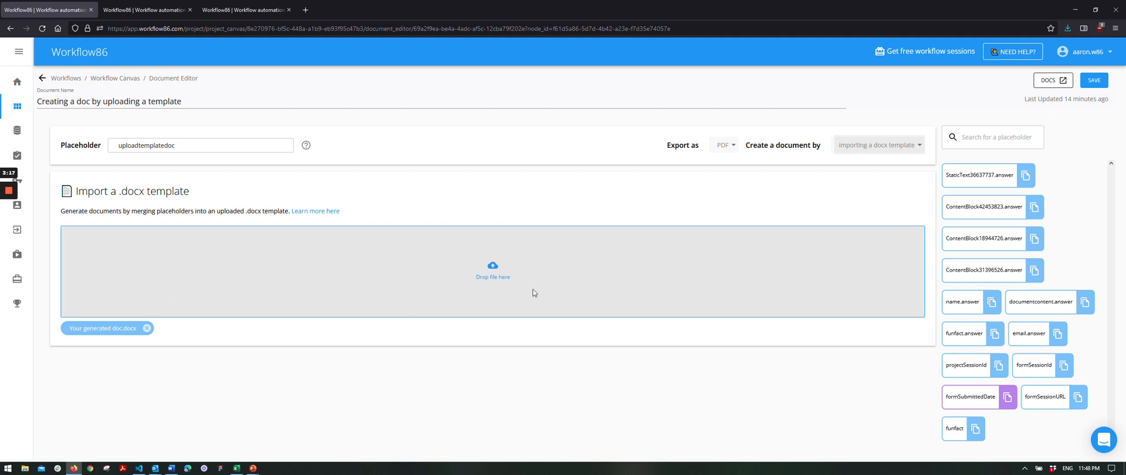
pyautogui.click(95, 332)
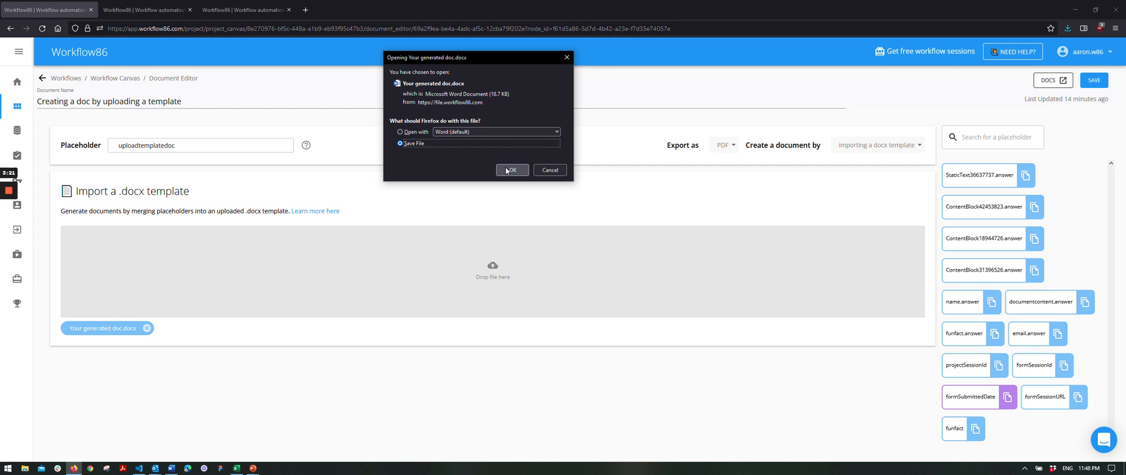
pyautogui.click(509, 170)
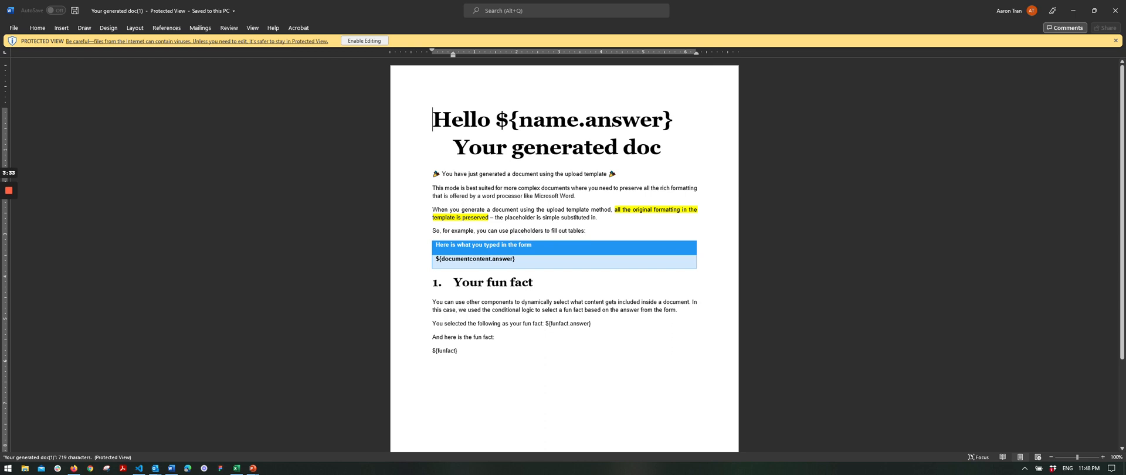
# Inspect the ${name.answer} and ${documentcontent.answer} placeholders, then enable editing in Word.
pyautogui.moveTo(496, 121); pyautogui.dragTo(678, 121)
pyautogui.click(678, 121)
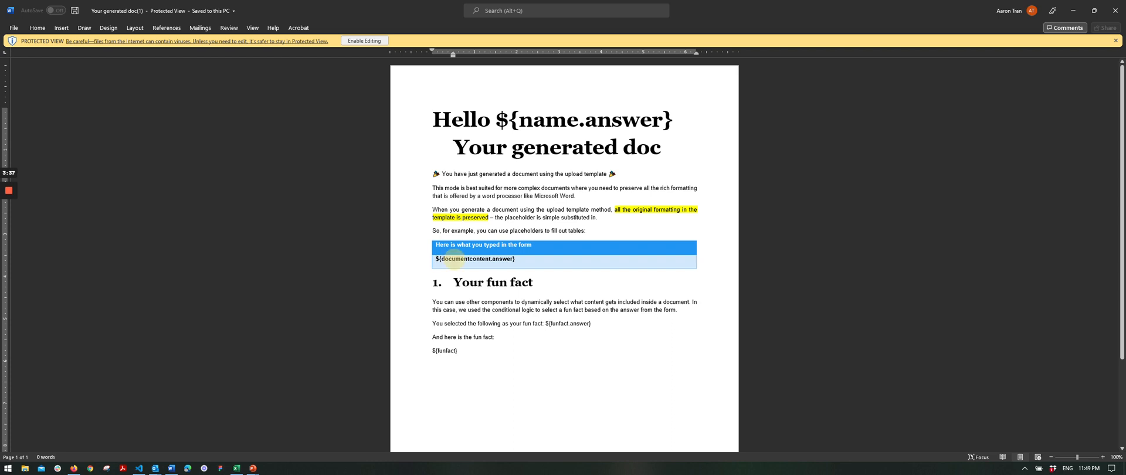
pyautogui.moveTo(435, 259); pyautogui.dragTo(524, 259)
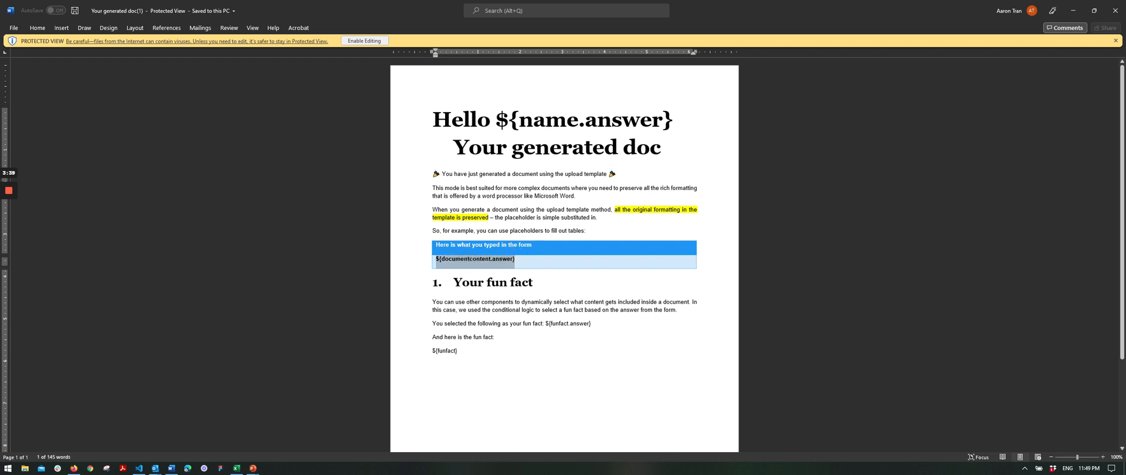
pyautogui.click(531, 349)
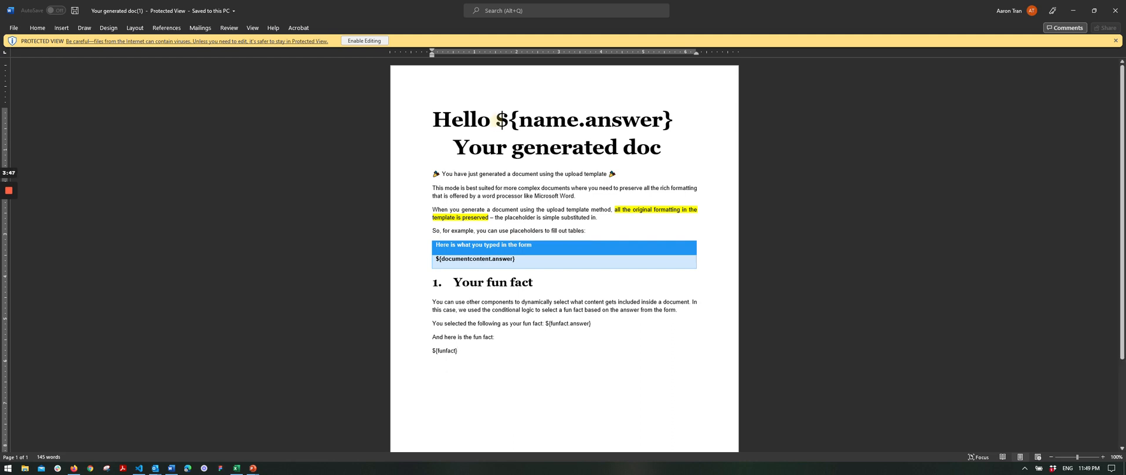
pyautogui.moveTo(495, 121); pyautogui.dragTo(680, 120)
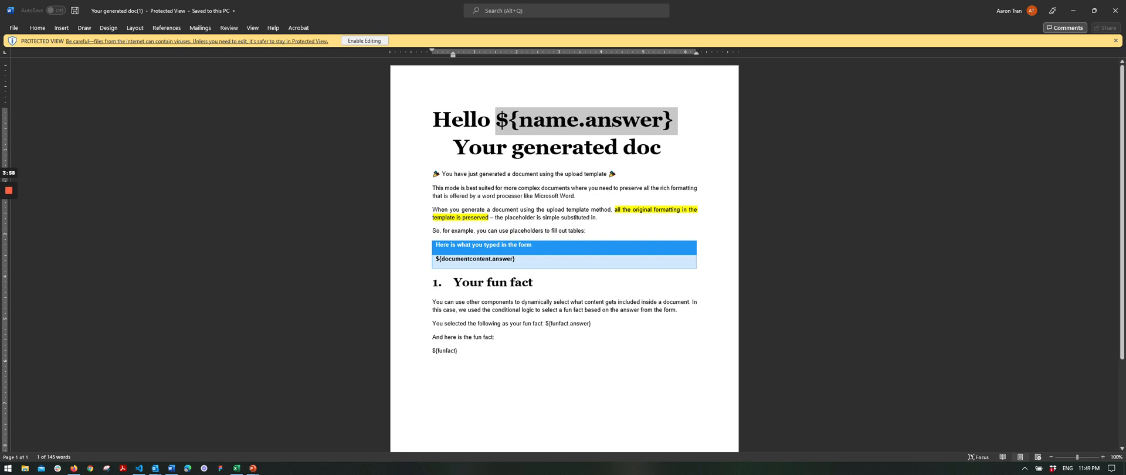
pyautogui.click(540, 173)
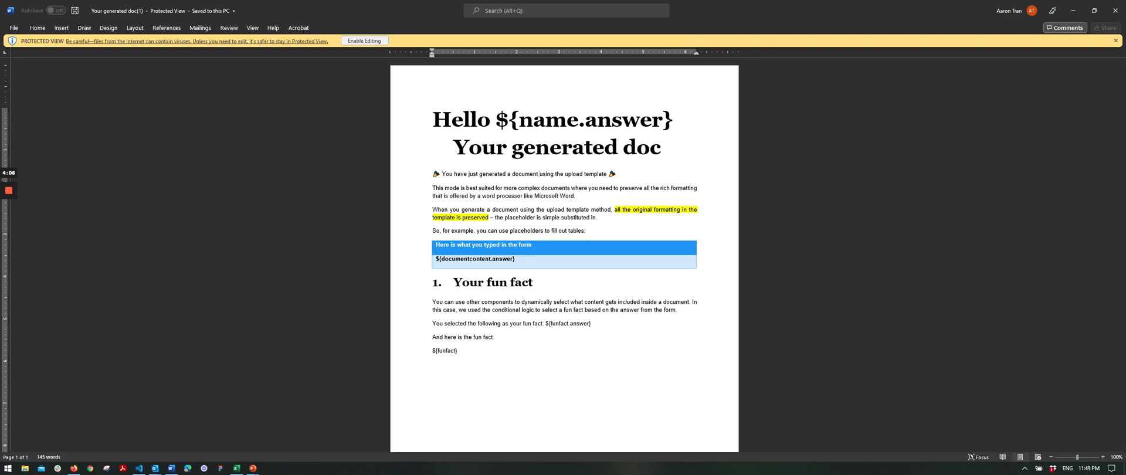
pyautogui.click(364, 40)
pyautogui.click(74, 468)
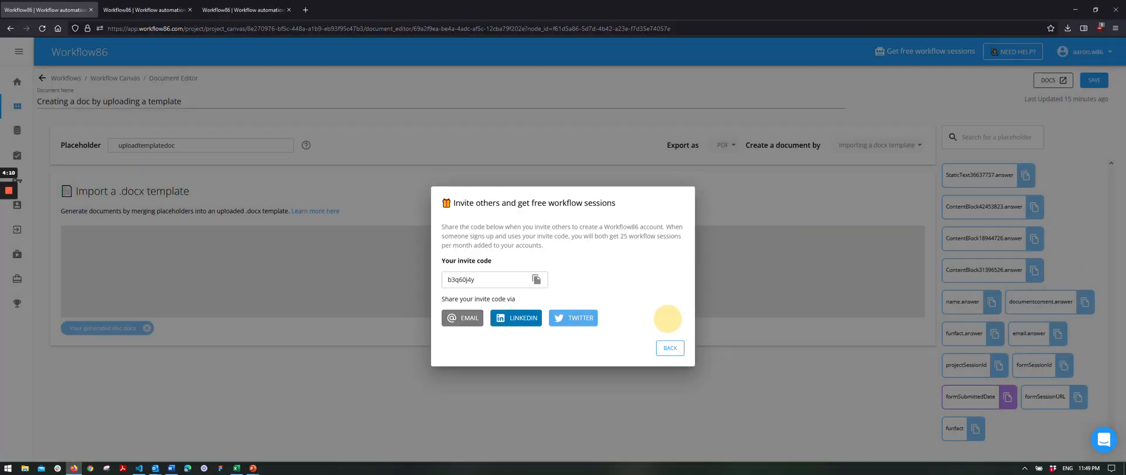
# Dismiss the invite popup and paste ${email.answer} on a new line below ${funfact}.
pyautogui.click(352, 293)
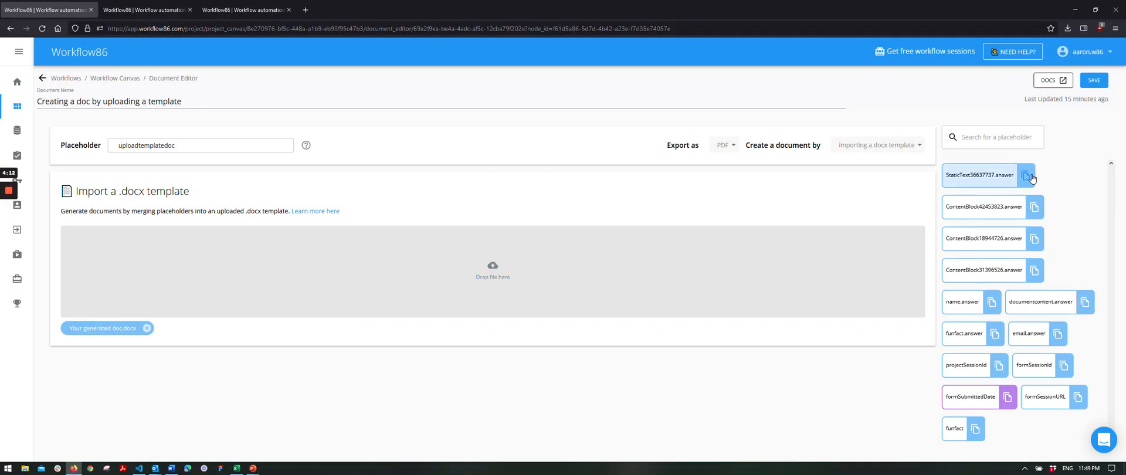
pyautogui.hotkey('alt', 'Tab')
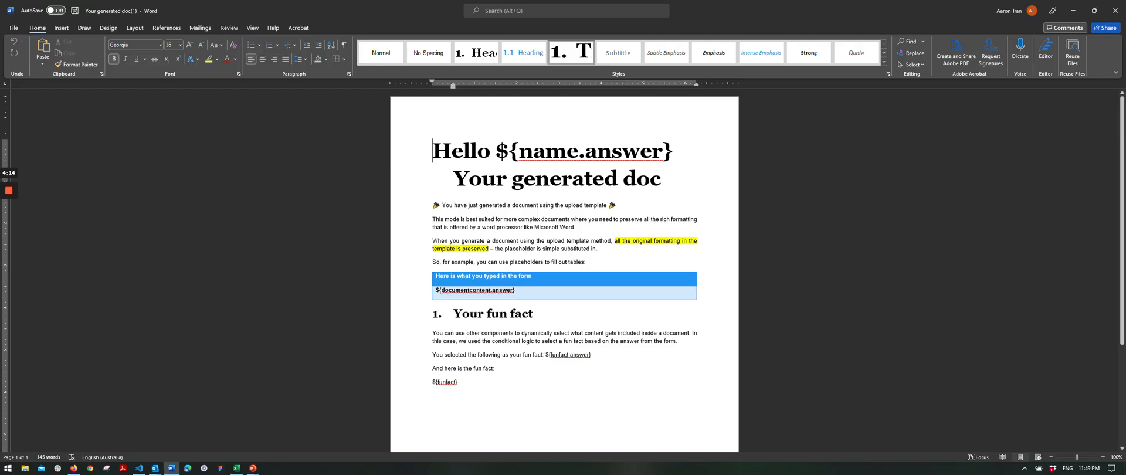
pyautogui.hotkey('alt', 'Tab')
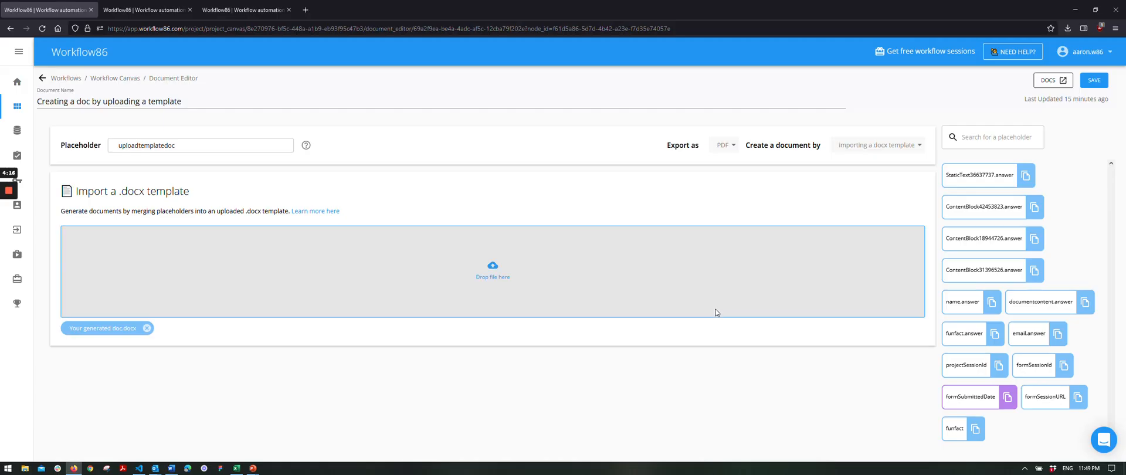
pyautogui.click(1059, 335)
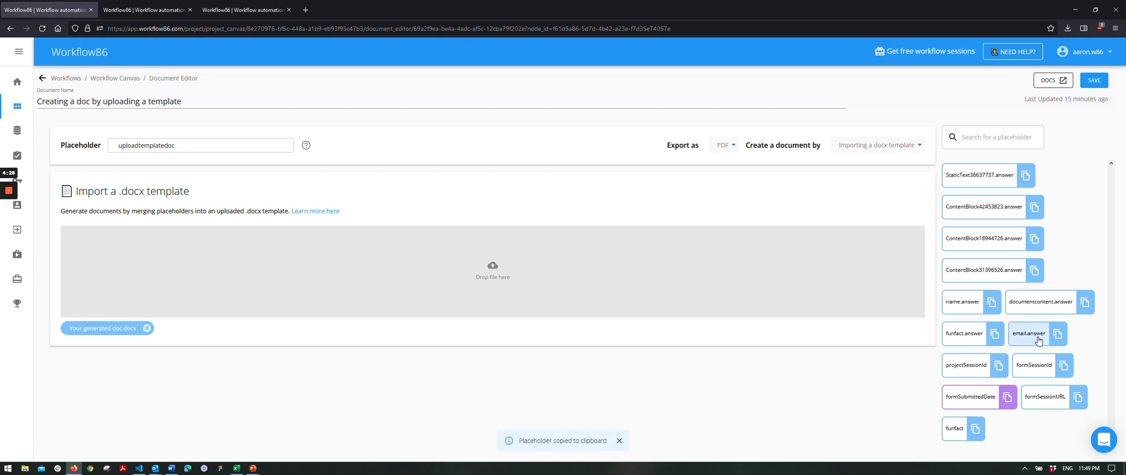
pyautogui.hotkey('alt', 'Tab')
pyautogui.scroll(-2, 470, 346)
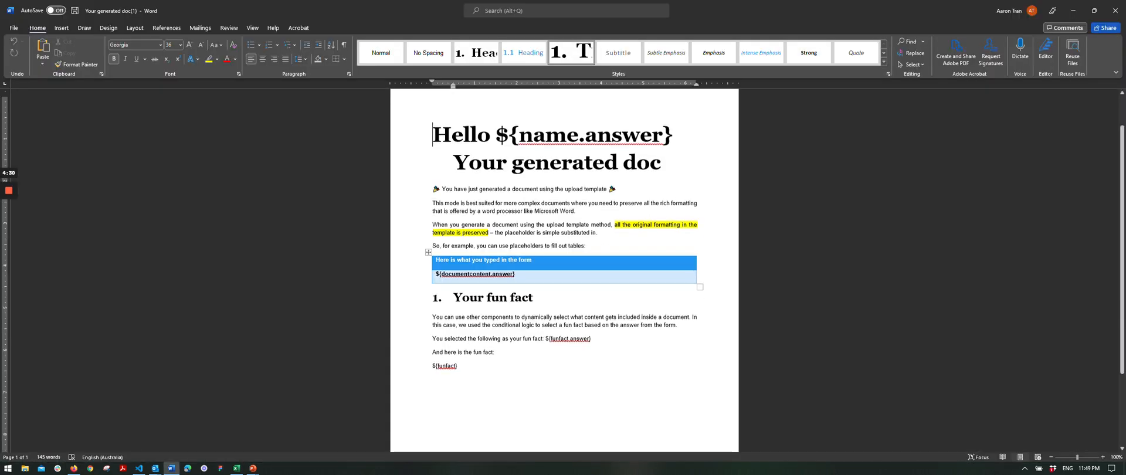
pyautogui.click(469, 346)
pyautogui.press('Return')
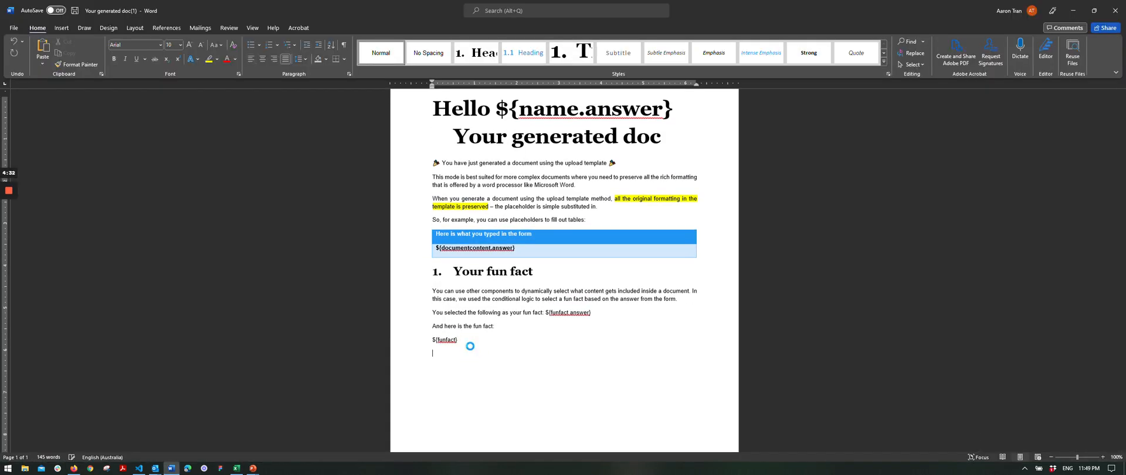
pyautogui.hotkey('ctrl', 'v')
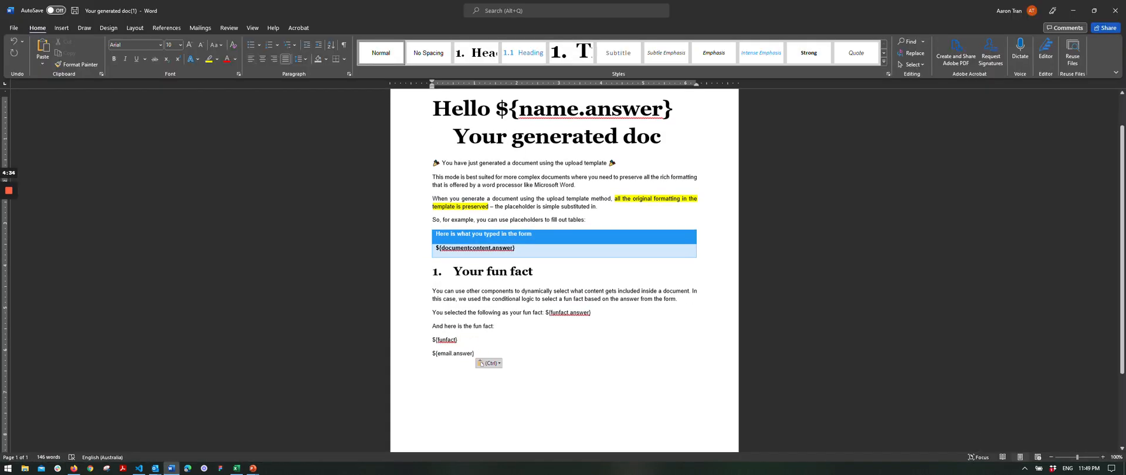
# Paste the ${formSessionURL} placeholder on a new line below ${email.answer}.
pyautogui.hotkey('alt', 'Tab')
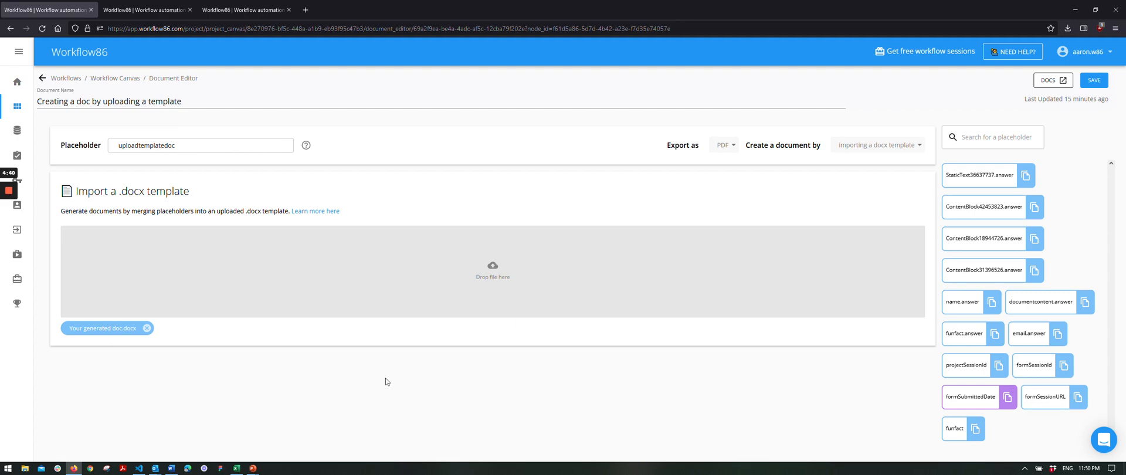
pyautogui.click(1076, 401)
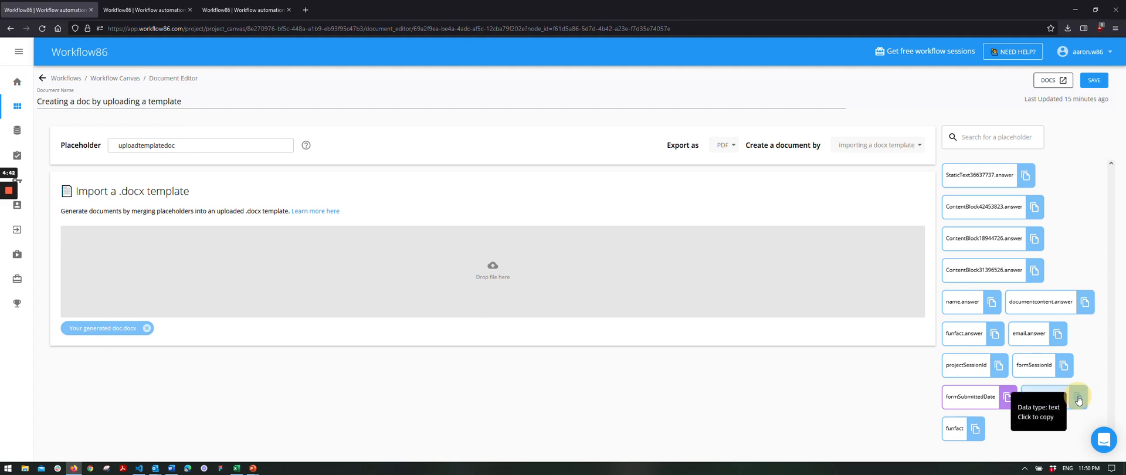
pyautogui.hotkey('alt', 'Tab')
pyautogui.press('Return')
pyautogui.hotkey('ctrl', 'v')
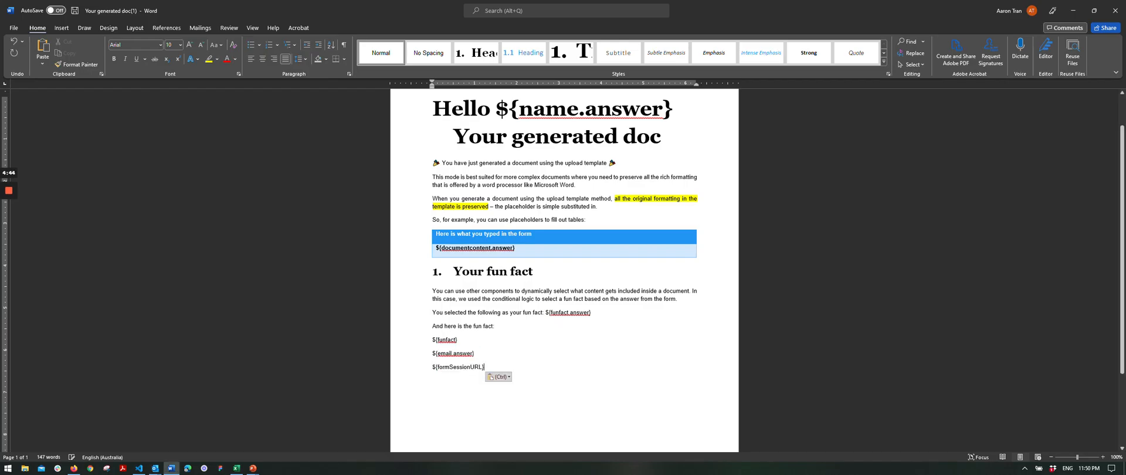
pyautogui.hotkey('alt', 'Tab')
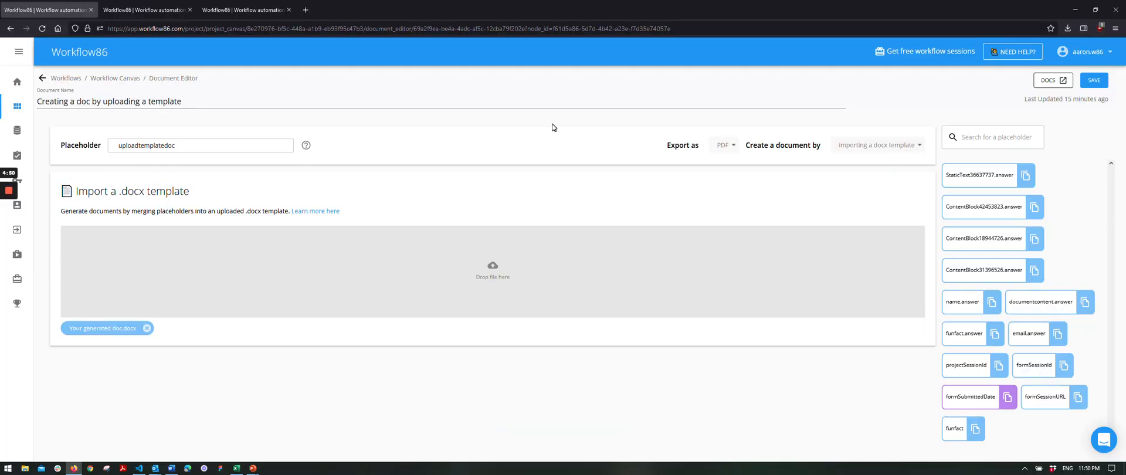
# Keep PDF as the export format and go back to the workflow canvas.
pyautogui.click(729, 153)
pyautogui.click(585, 183)
pyautogui.click(42, 78)
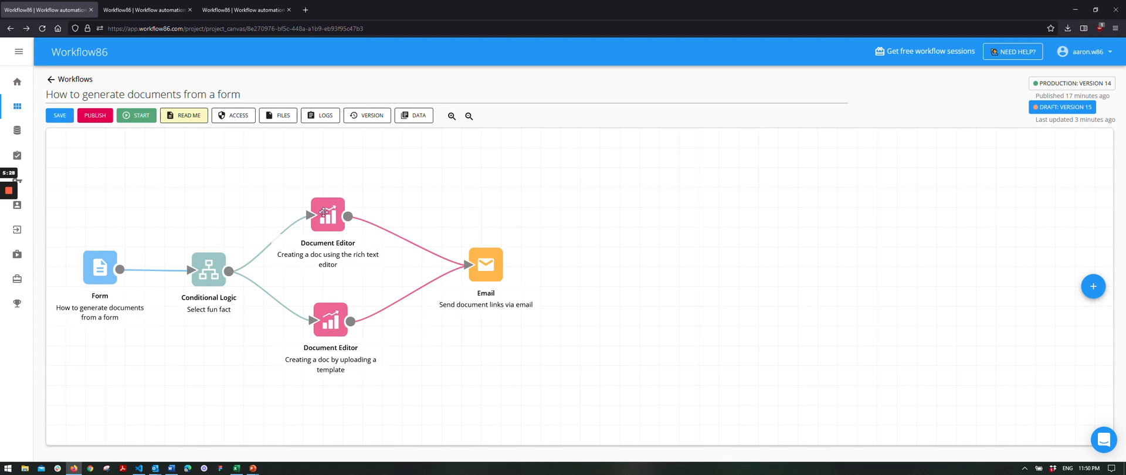
pyautogui.doubleClick(326, 218)
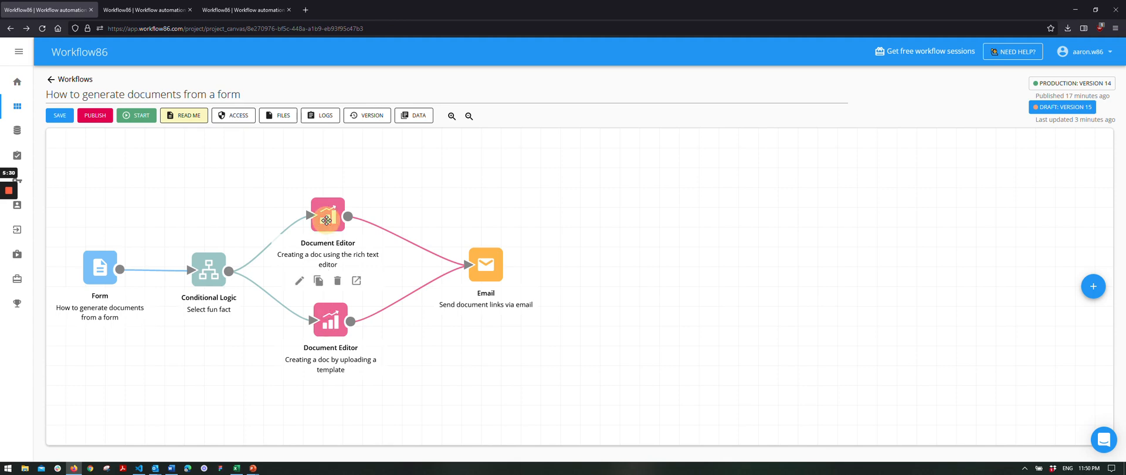
pyautogui.moveTo(175, 145)
pyautogui.mouseDown()
pyautogui.moveTo(107, 147)
pyautogui.moveTo(173, 148)
pyautogui.mouseUp()
pyautogui.click(43, 78)
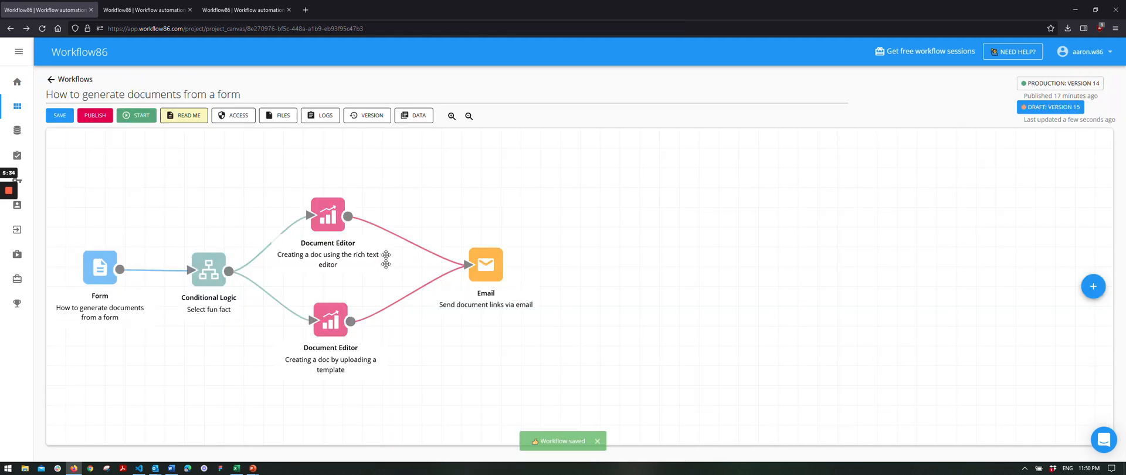
pyautogui.doubleClick(490, 268)
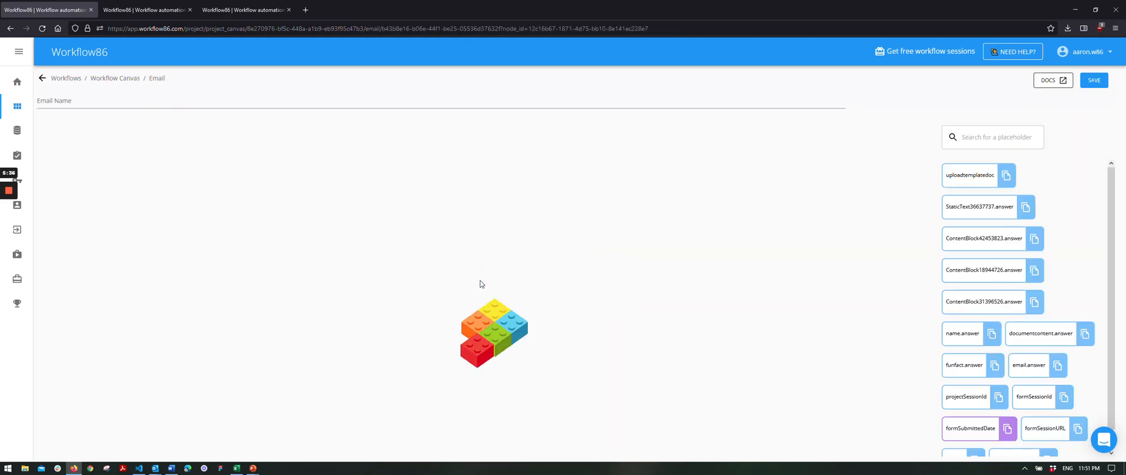
pyautogui.scroll(-3, 473, 287)
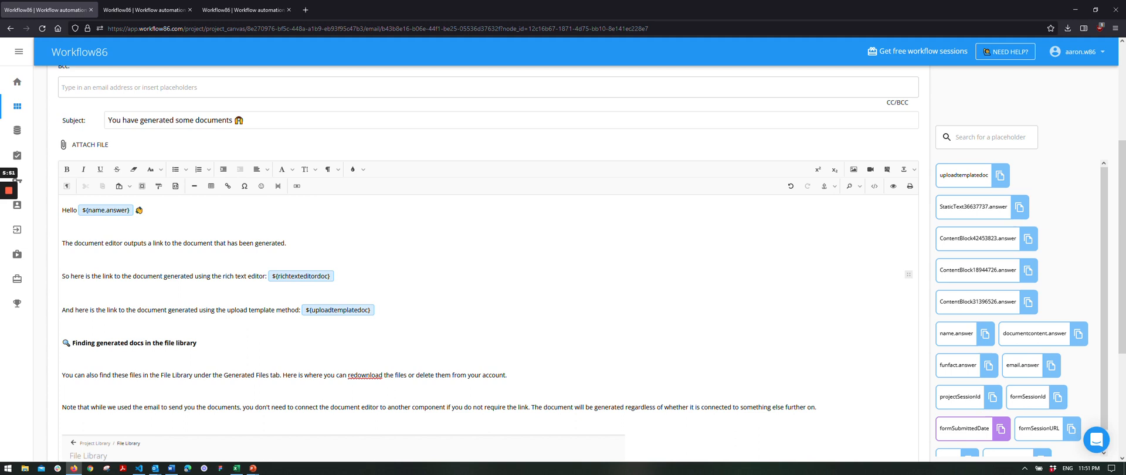
pyautogui.scroll(1, 330, 322)
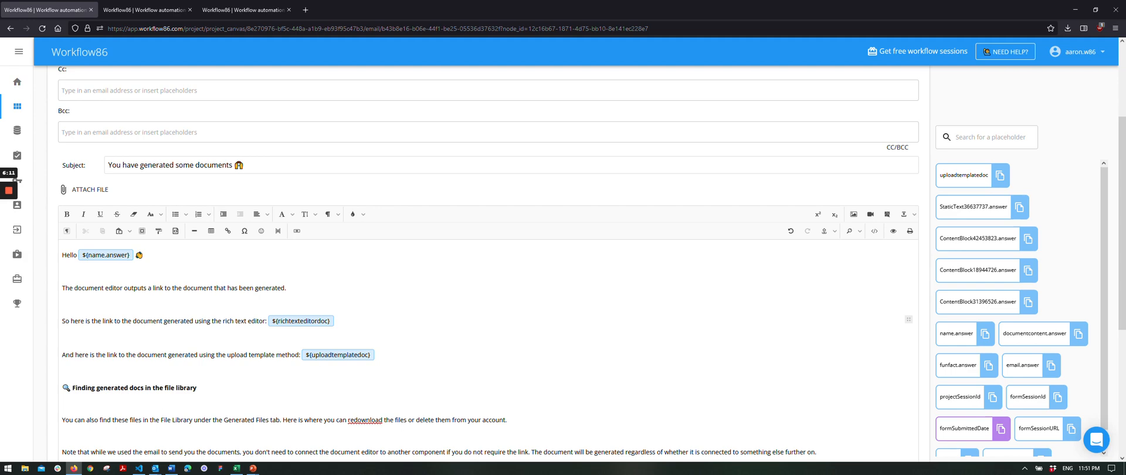
pyautogui.scroll(5, 47, 117)
pyautogui.click(41, 78)
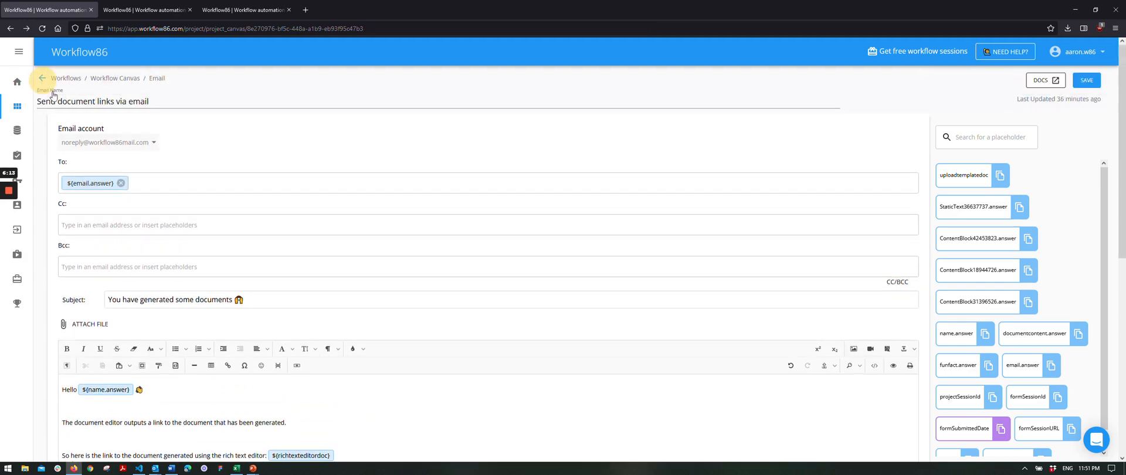
# Relaunch the form in a new tab and advance to the 'Test both methods' page.
pyautogui.click(165, 12)
pyautogui.scroll(-1, 46, 108)
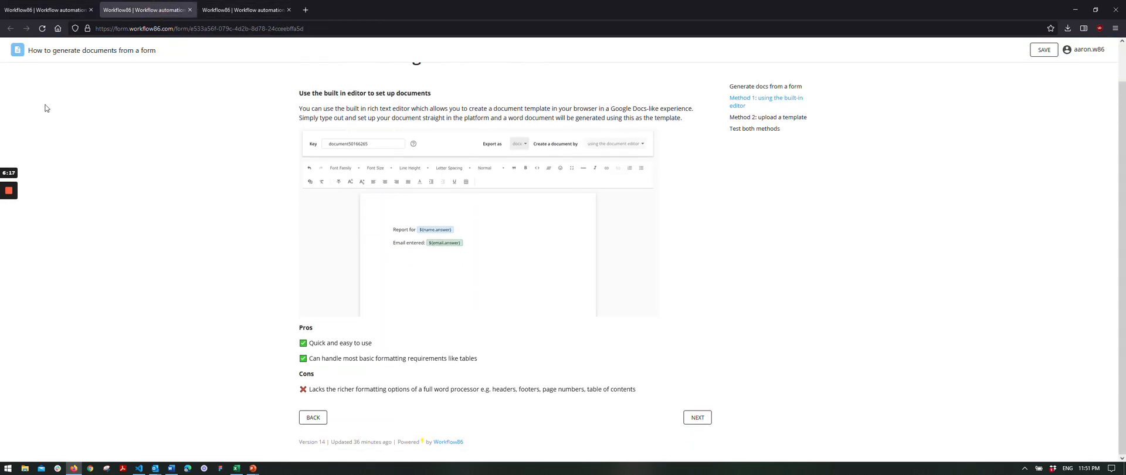
pyautogui.click(49, 10)
pyautogui.click(136, 115)
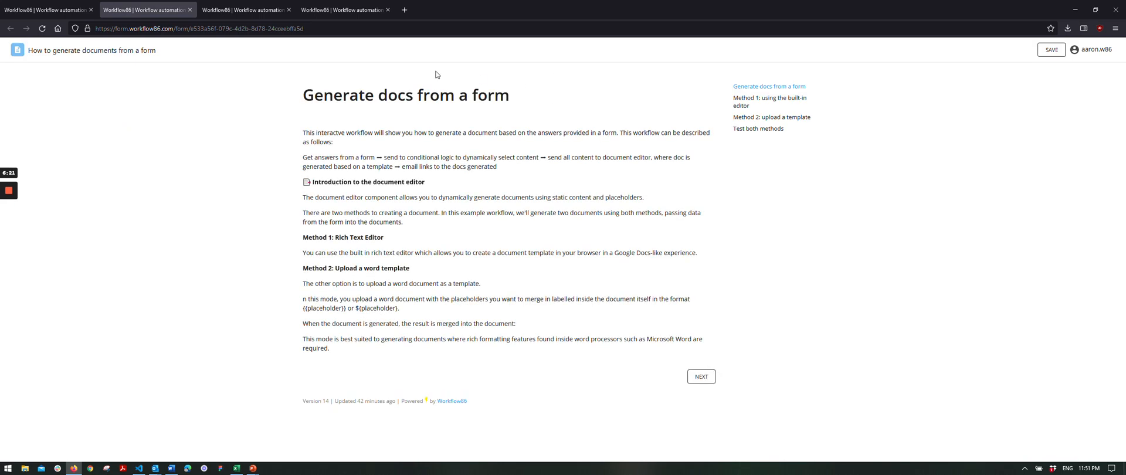
pyautogui.click(53, 10)
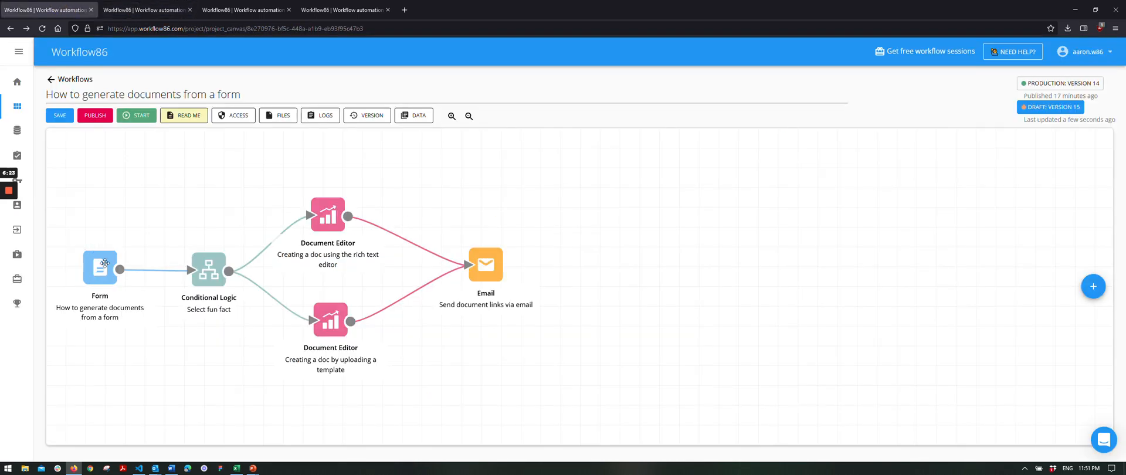
pyautogui.click(141, 10)
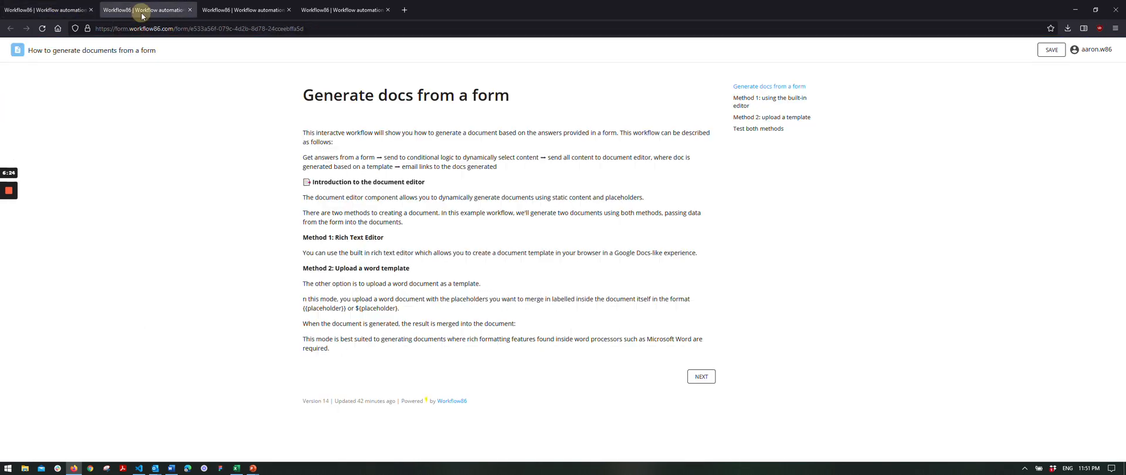
pyautogui.click(700, 377)
pyautogui.scroll(-1, 680, 384)
pyautogui.click(696, 412)
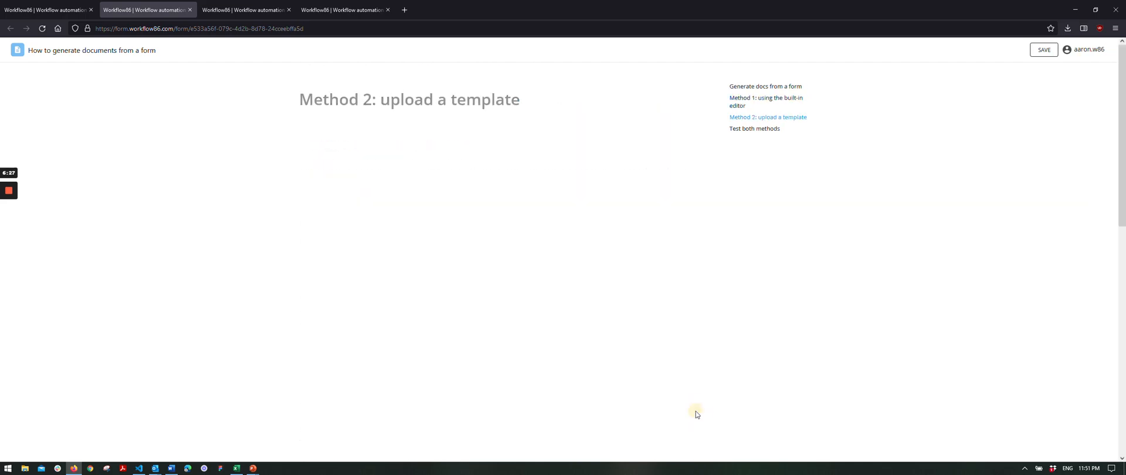
pyautogui.scroll(-10, 686, 428)
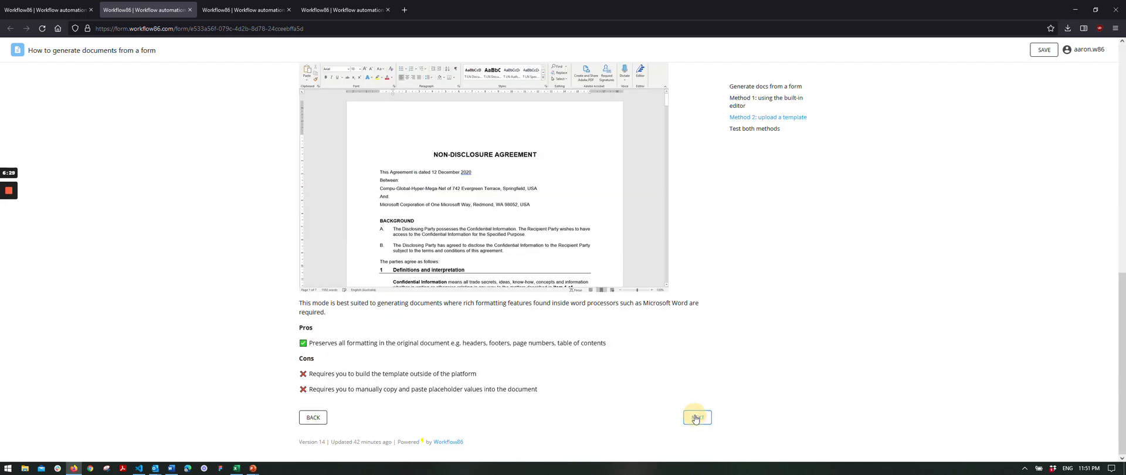
pyautogui.click(696, 418)
pyautogui.scroll(-5, 360, 233)
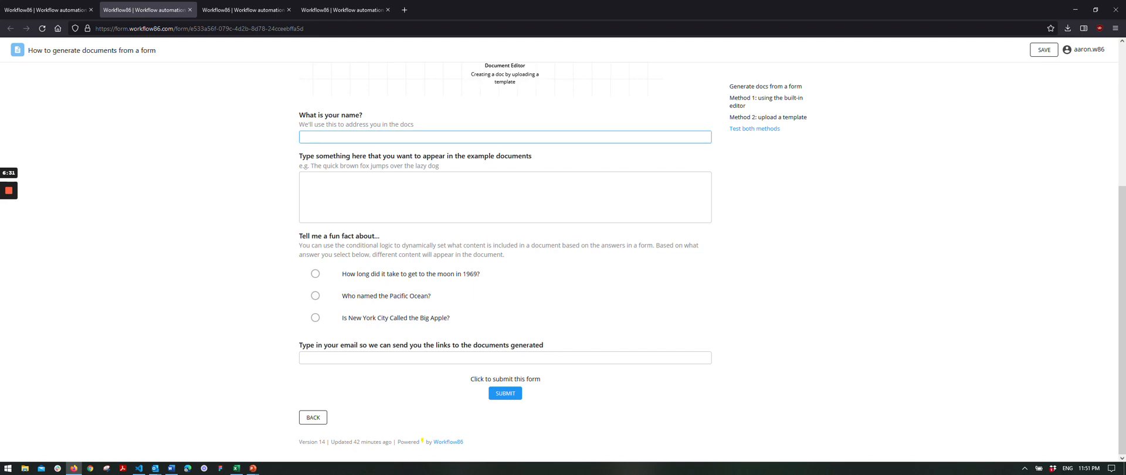
# Enter a name, the example sentence, the moon-landing fun fact and an email, then submit.
pyautogui.click(340, 137)
pyautogui.write('Aaron')
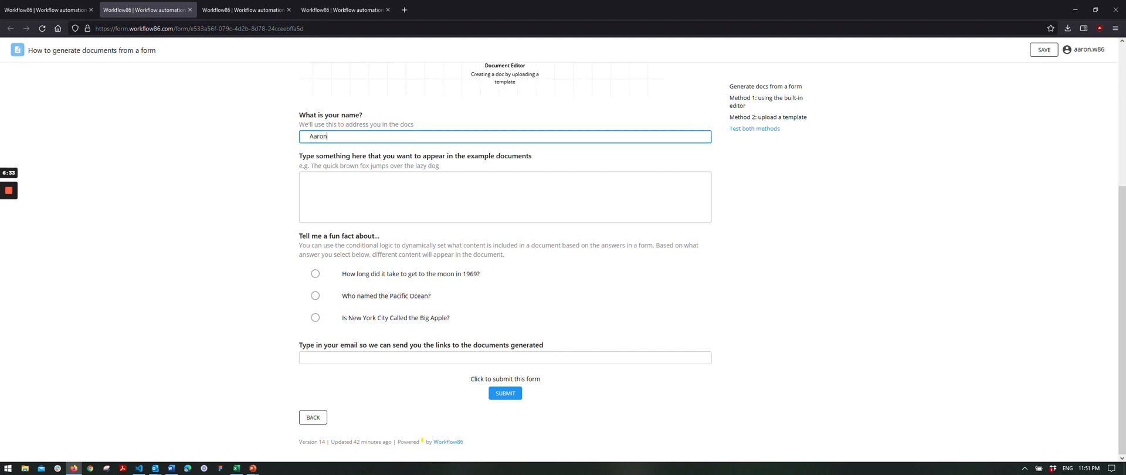
pyautogui.press('Tab')
pyautogui.moveTo(311, 165); pyautogui.dragTo(372, 201)
pyautogui.click(387, 275)
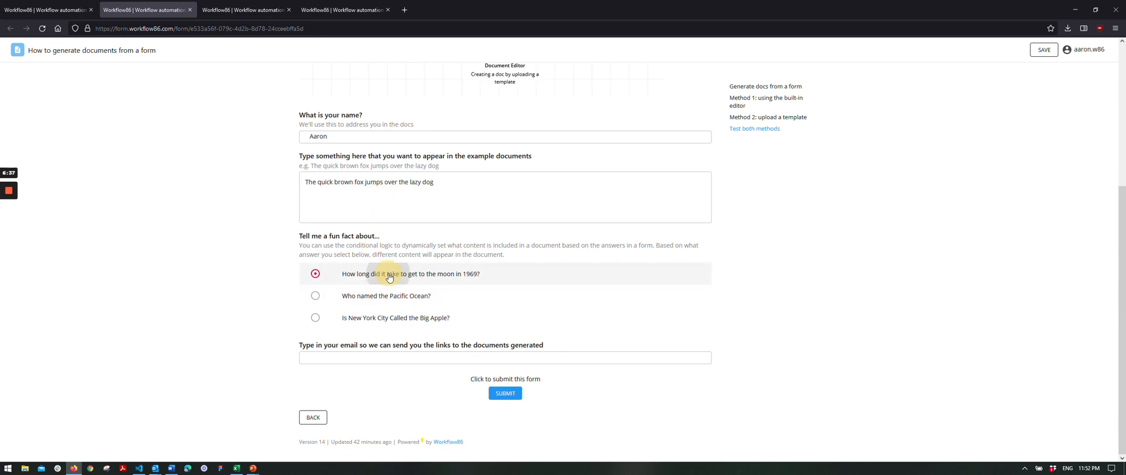
pyautogui.press('Tab')
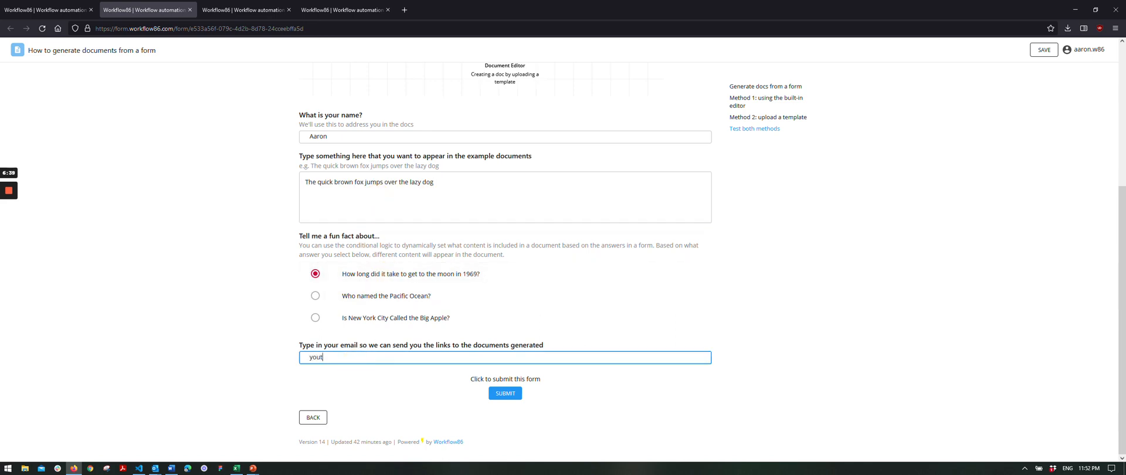
pyautogui.click(44, 10)
pyautogui.click(505, 394)
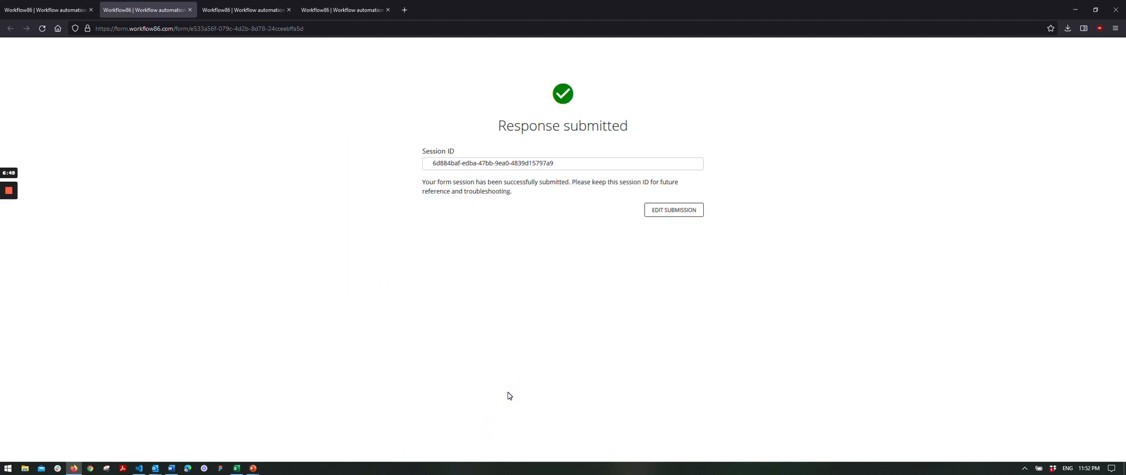
pyautogui.click(35, 10)
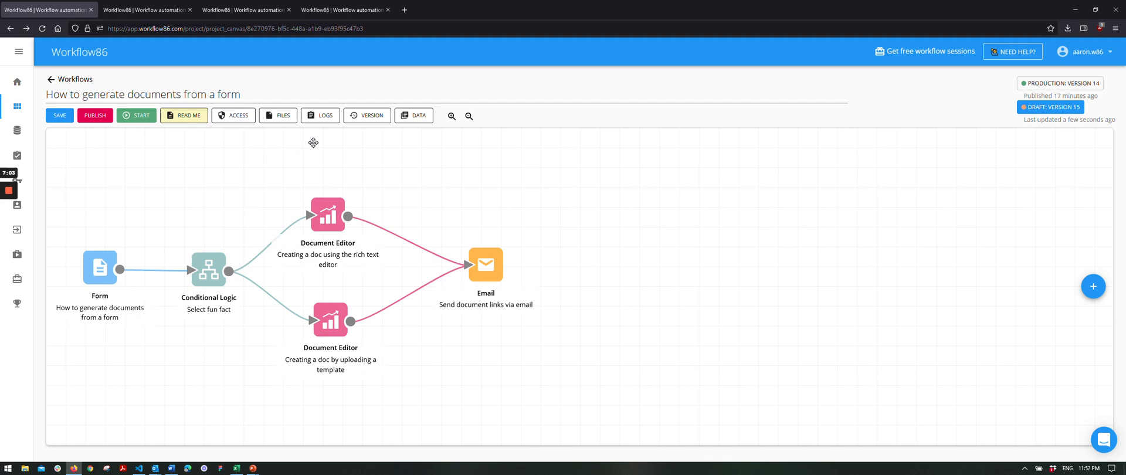
# Check the File Library for the generated docx, then view the 'You have generated some documents' email.
pyautogui.rightClick(280, 123)
pyautogui.click(306, 130)
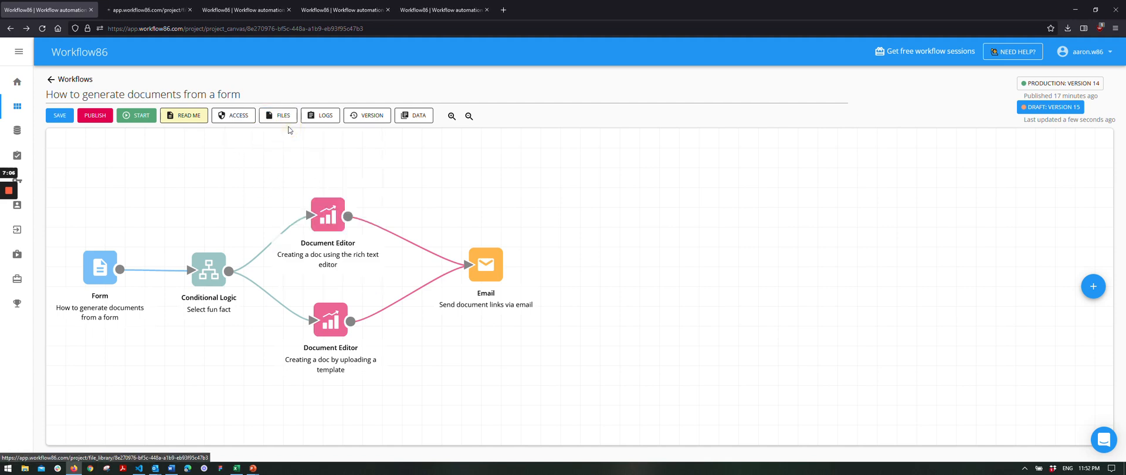
pyautogui.click(105, 12)
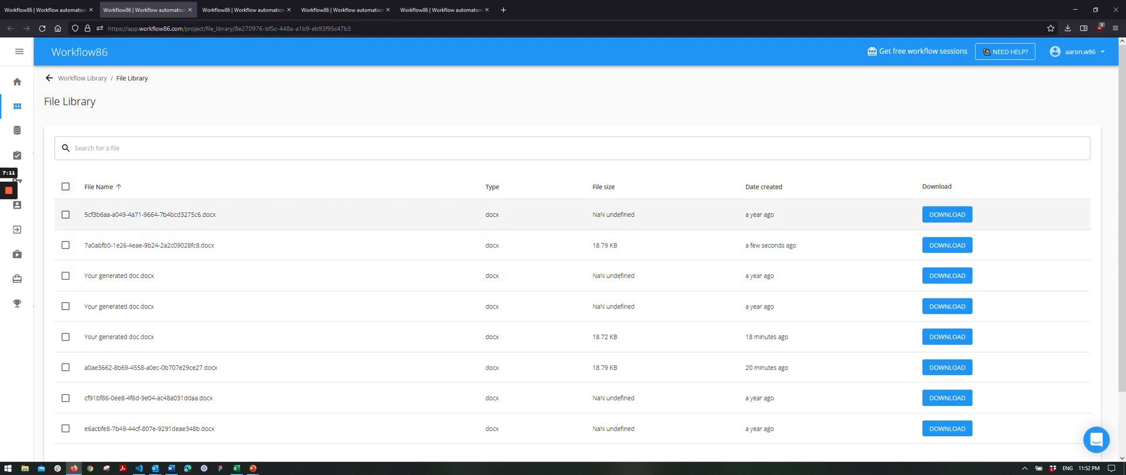
pyautogui.scroll(-2, 65, 194)
pyautogui.scroll(1, 65, 175)
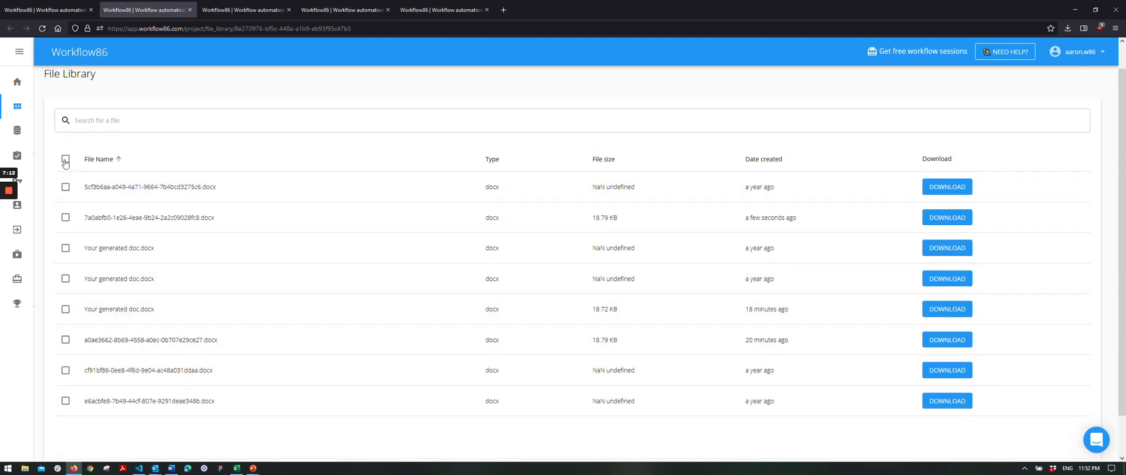
pyautogui.scroll(1, 65, 163)
pyautogui.click(54, 6)
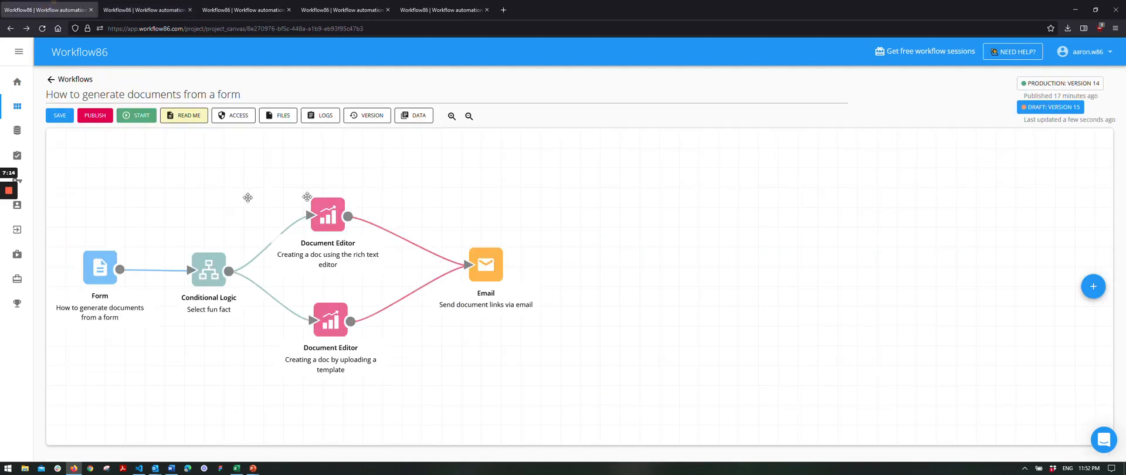
pyautogui.click(155, 468)
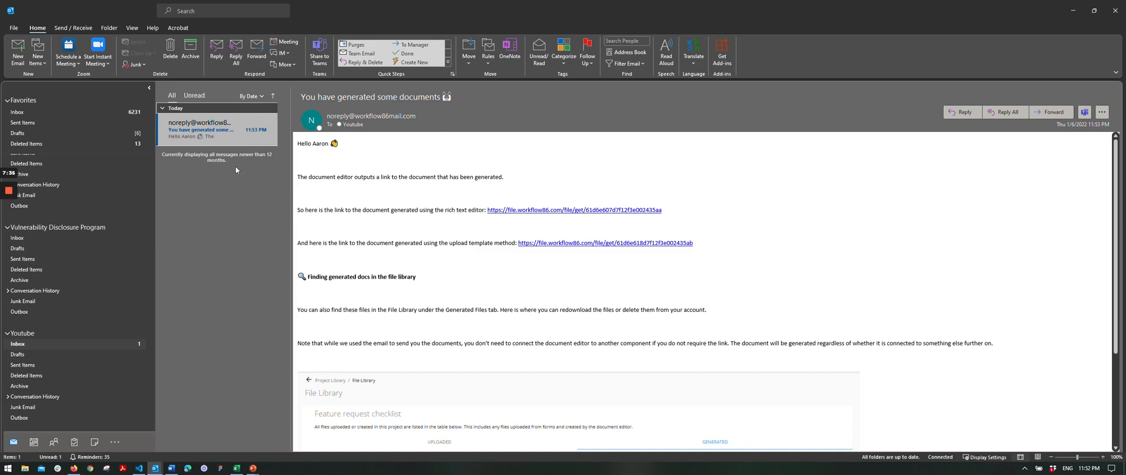
# Return the browser from the run logs to the canvas, then follow the email's upload-template document link.
pyautogui.hotkey('alt', 'Tab')
pyautogui.scroll(3, 54, 107)
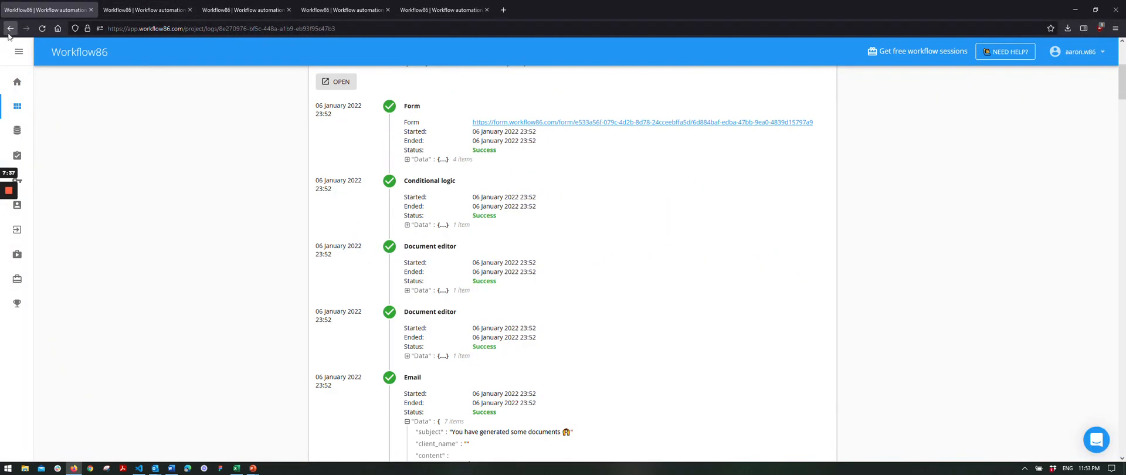
pyautogui.click(9, 30)
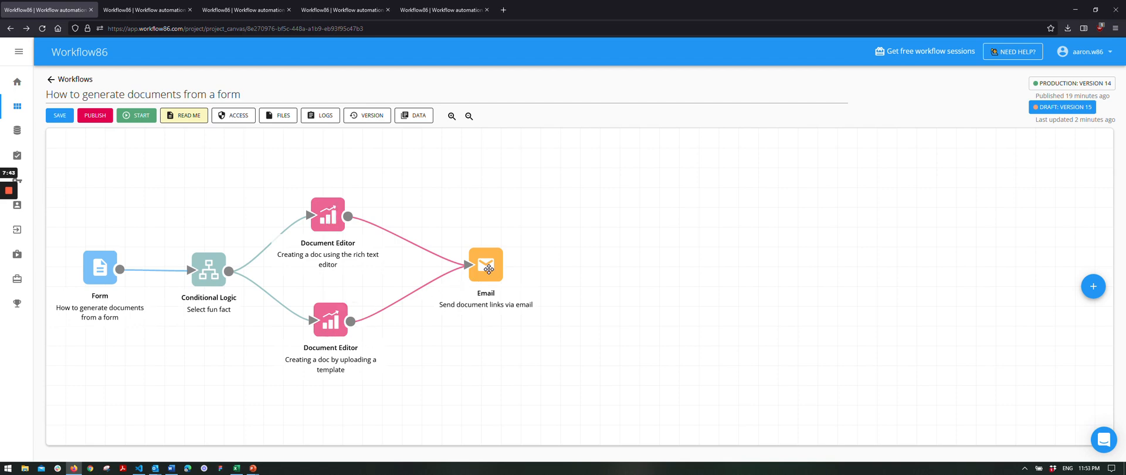
pyautogui.hotkey('alt', 'Tab')
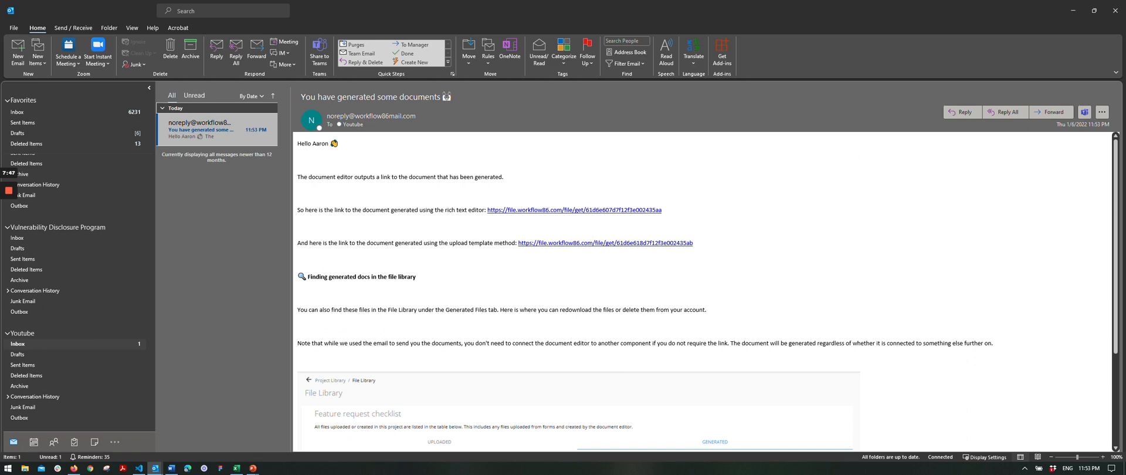
pyautogui.click(547, 243)
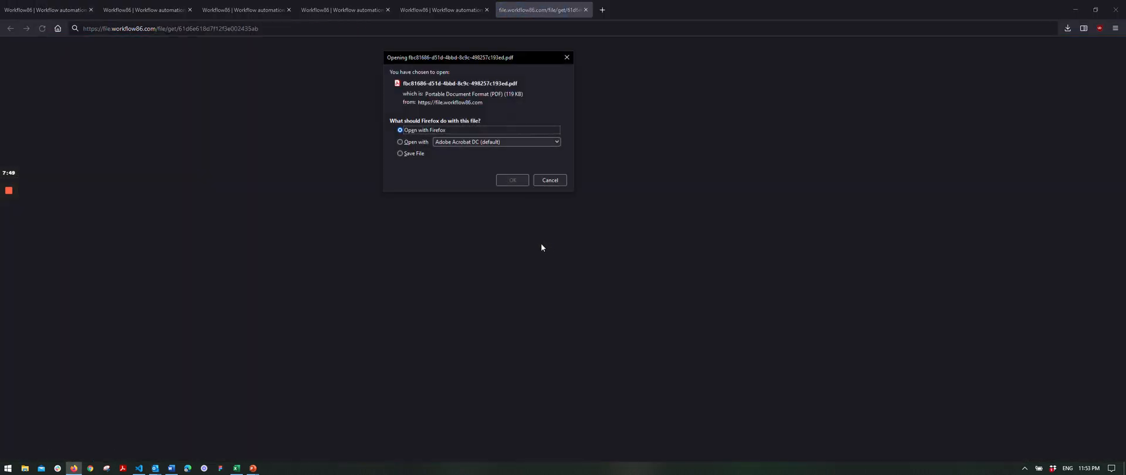
# Open the 119 KB PDF in Firefox and check the filled-in name, quick-brown-fox sentence and moon fun fact.
pyautogui.click(509, 180)
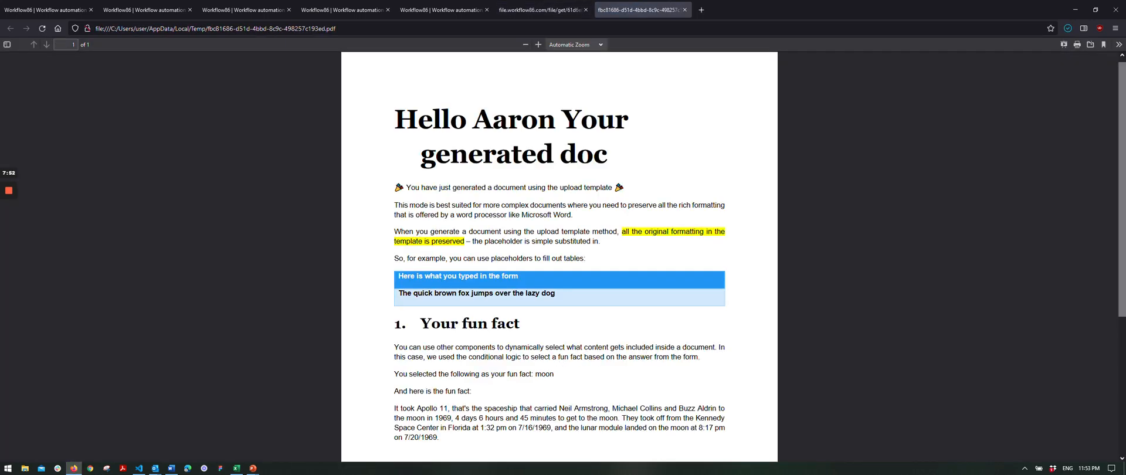
pyautogui.moveTo(475, 122); pyautogui.dragTo(553, 122)
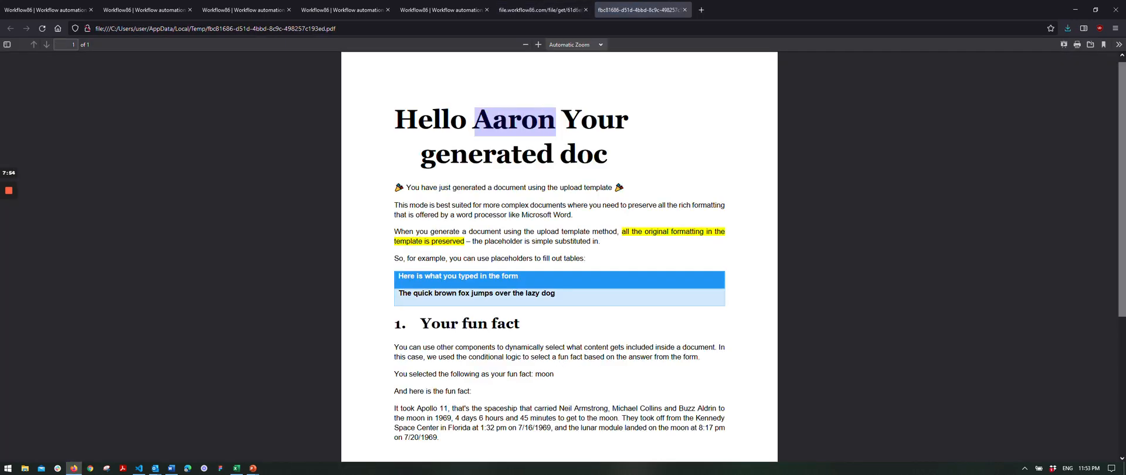
pyautogui.click(526, 198)
pyautogui.scroll(1, 526, 198)
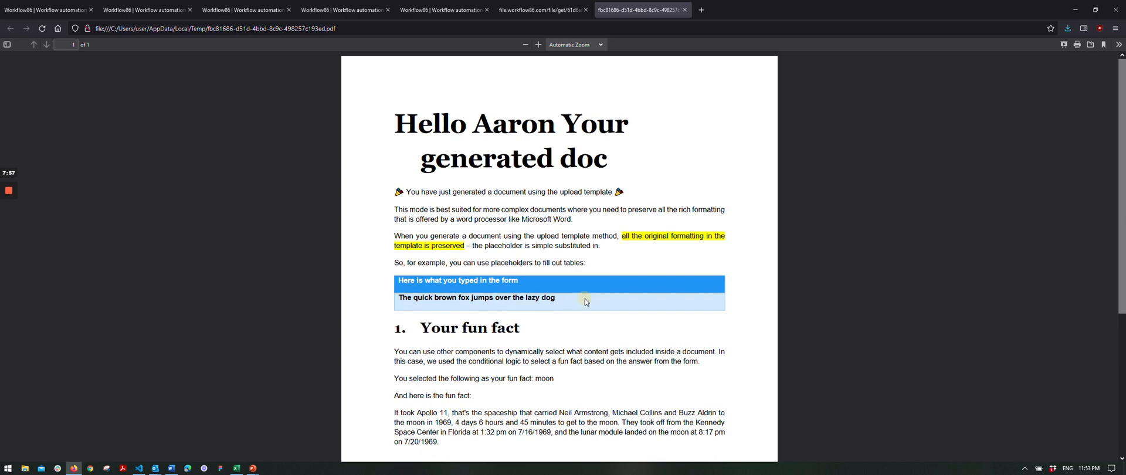
pyautogui.scroll(-3, 585, 298)
pyautogui.scroll(2, 476, 285)
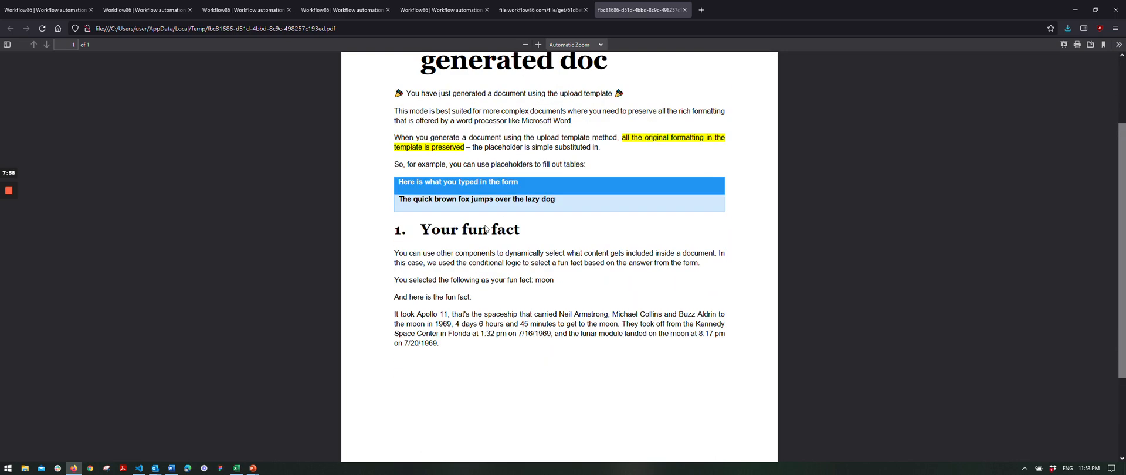
pyautogui.hotkey('alt', 'Tab')
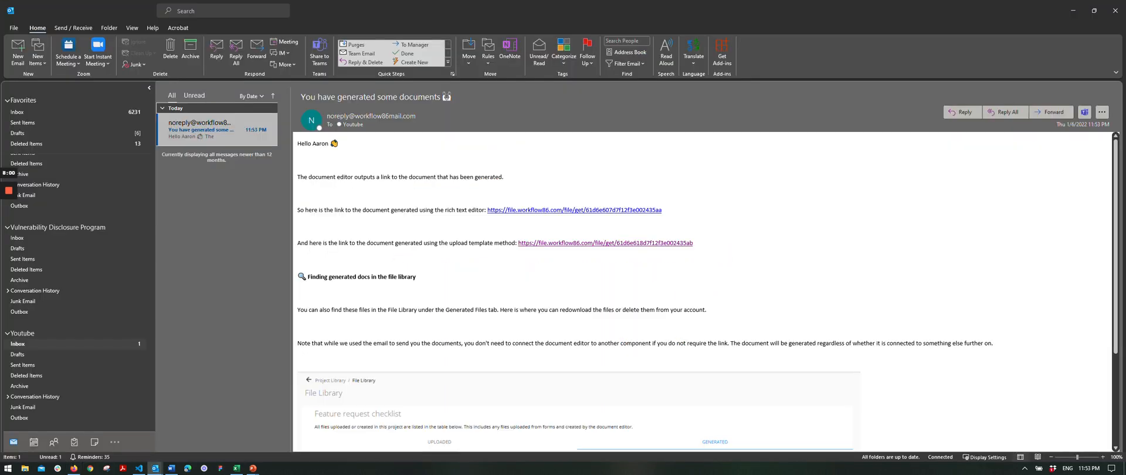
# Open the rich-text editor's generated .docx in Word, review the moon fun fact, and close it.
pyautogui.click(525, 209)
pyautogui.click(416, 131)
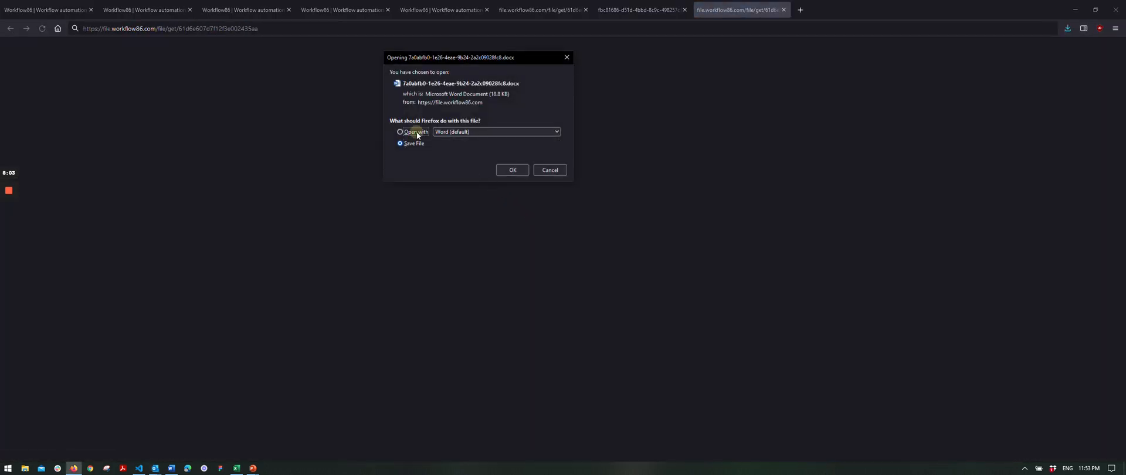
pyautogui.click(513, 170)
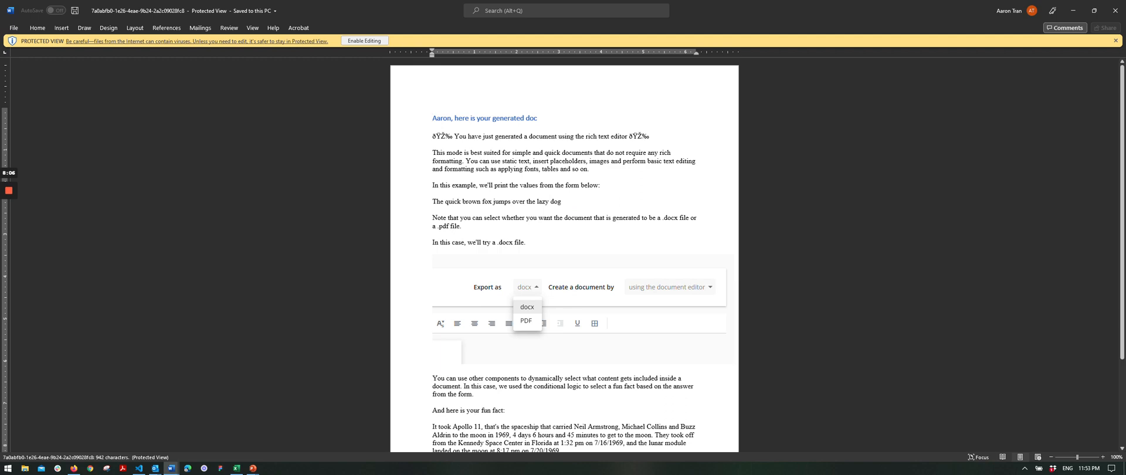
pyautogui.scroll(-4, 564, 258)
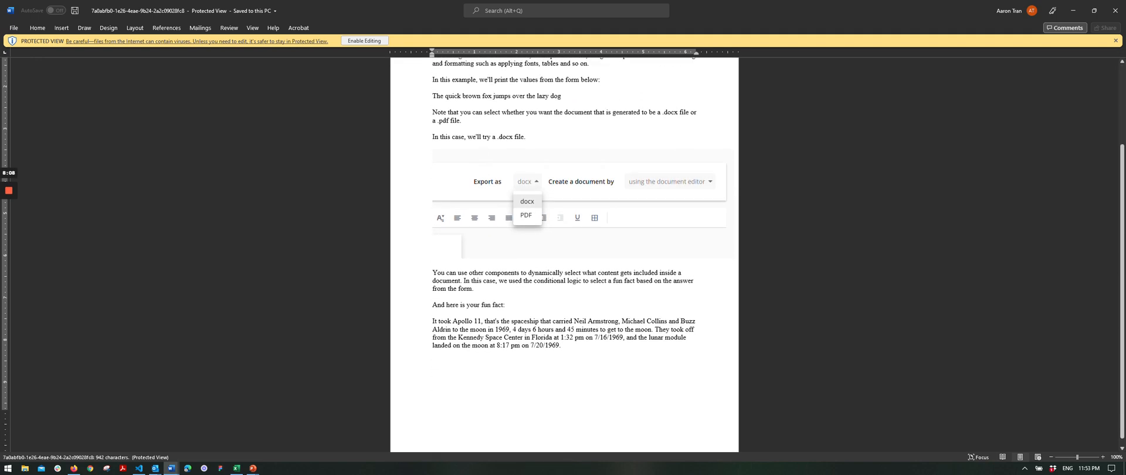
pyautogui.click(1073, 10)
pyautogui.scroll(2, 541, 241)
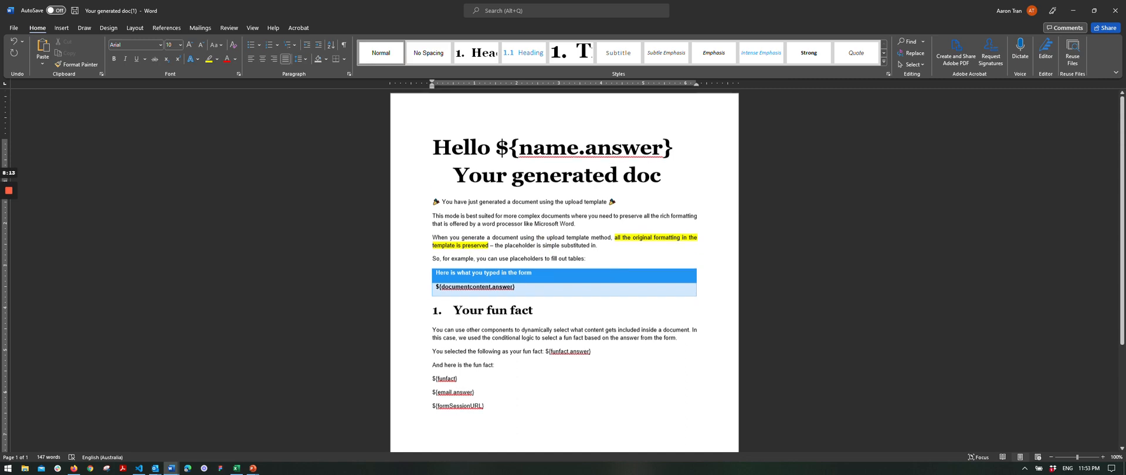
# Go back to Firefox's first Workflow86 tab showing the draft version 15 canvas.
pyautogui.click(74, 468)
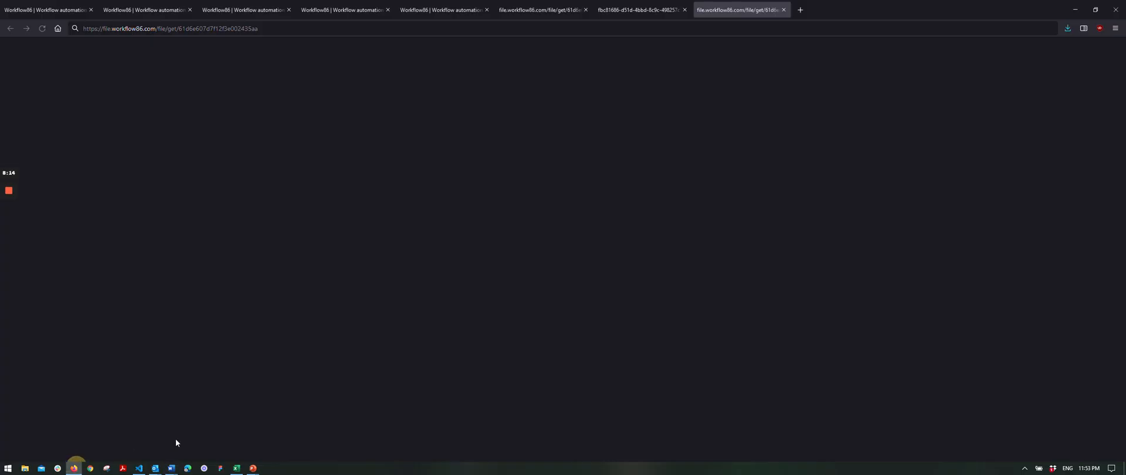
pyautogui.click(440, 7)
pyautogui.click(342, 7)
pyautogui.click(242, 5)
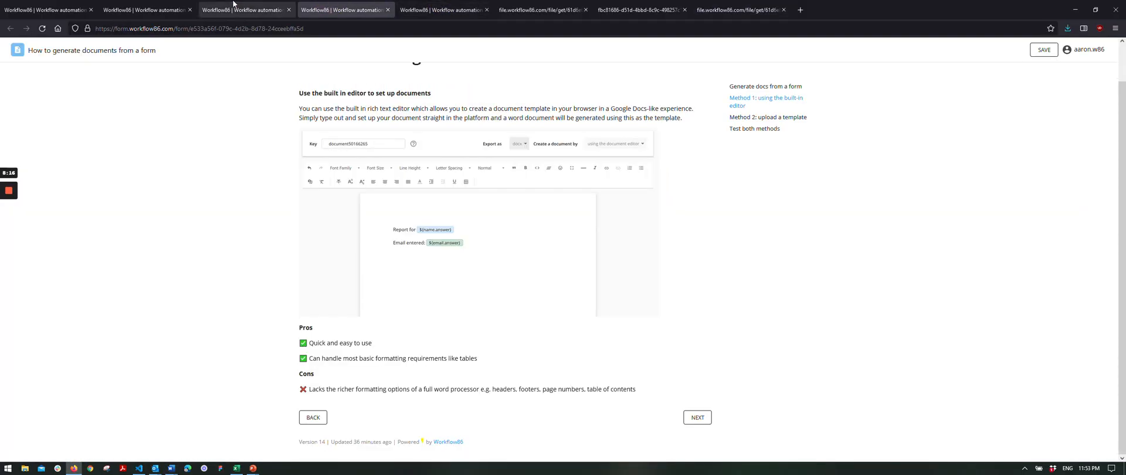
pyautogui.click(46, 9)
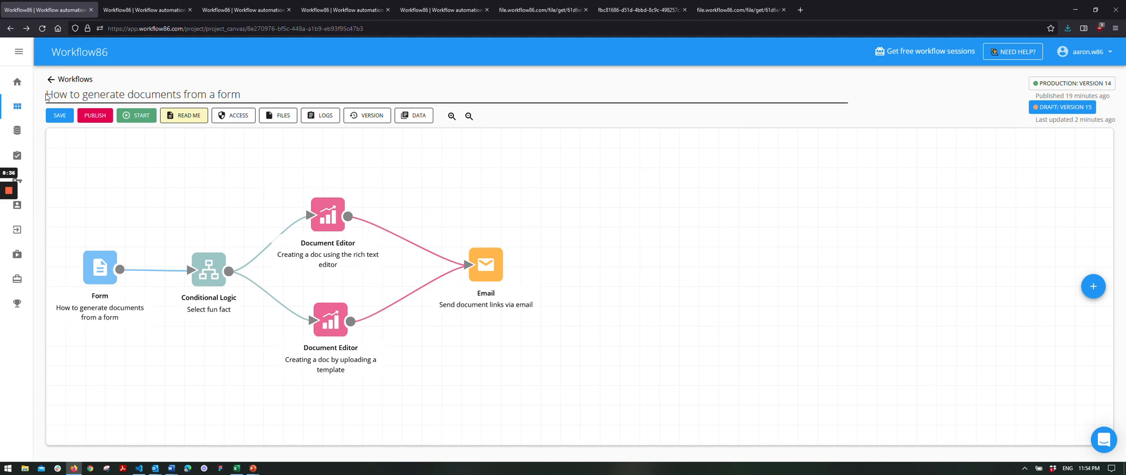
pyautogui.moveTo(47, 97); pyautogui.dragTo(231, 93)
pyautogui.click(251, 94)
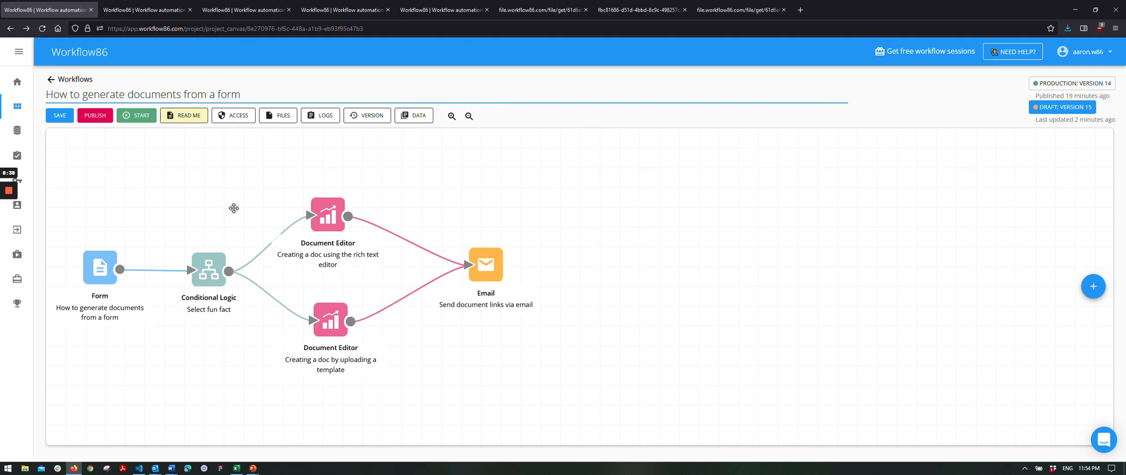